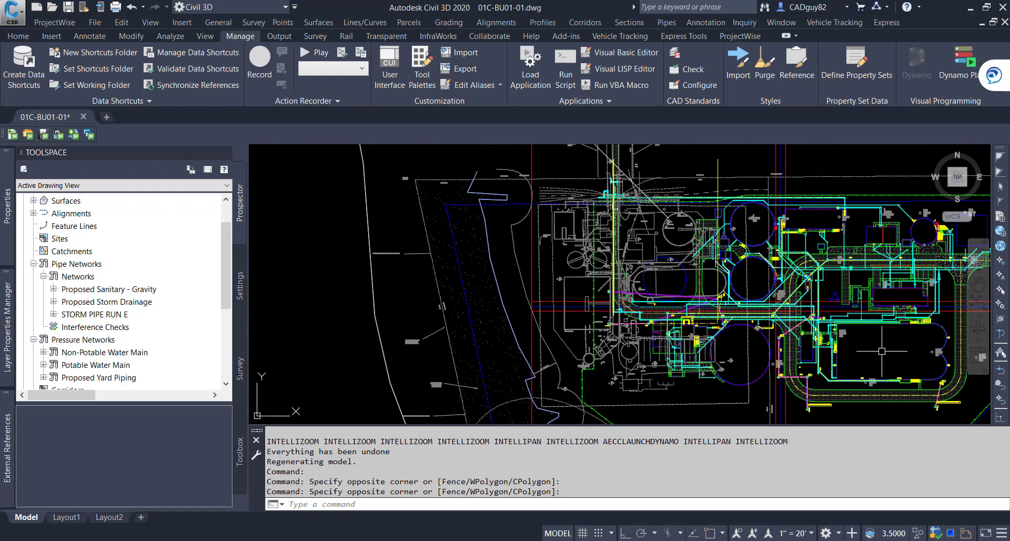
- Examine the overall plant site layout in plan, including the access road and the pipe network area
{"action": "scroll", "coordinate": [862, 351], "scroll_direction": "down", "scroll_amount": 5}
{"action": "scroll", "coordinate": [684, 351], "scroll_direction": "down", "scroll_amount": 2}
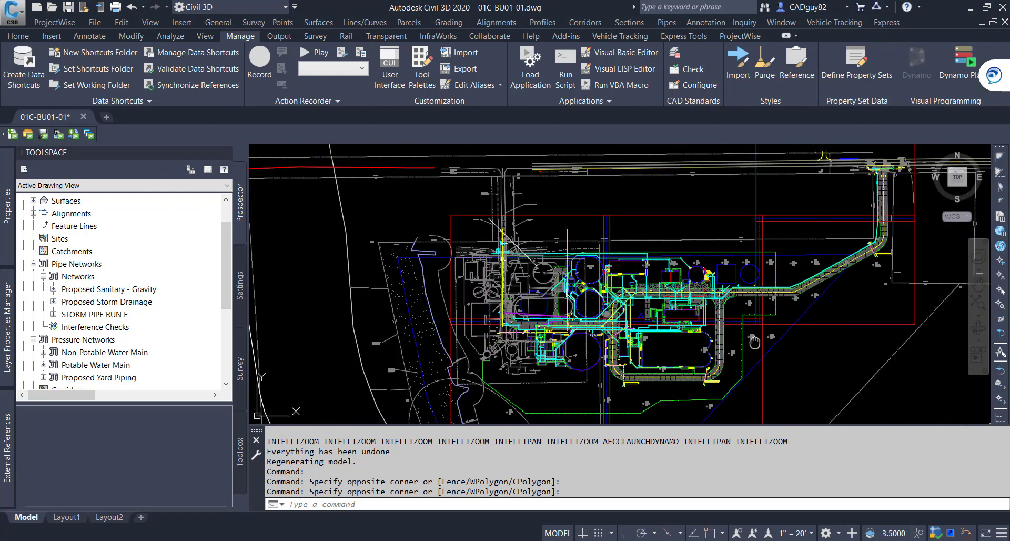
{"action": "middle_click_drag", "start_coordinate": [755, 343], "coordinate": [654, 325]}
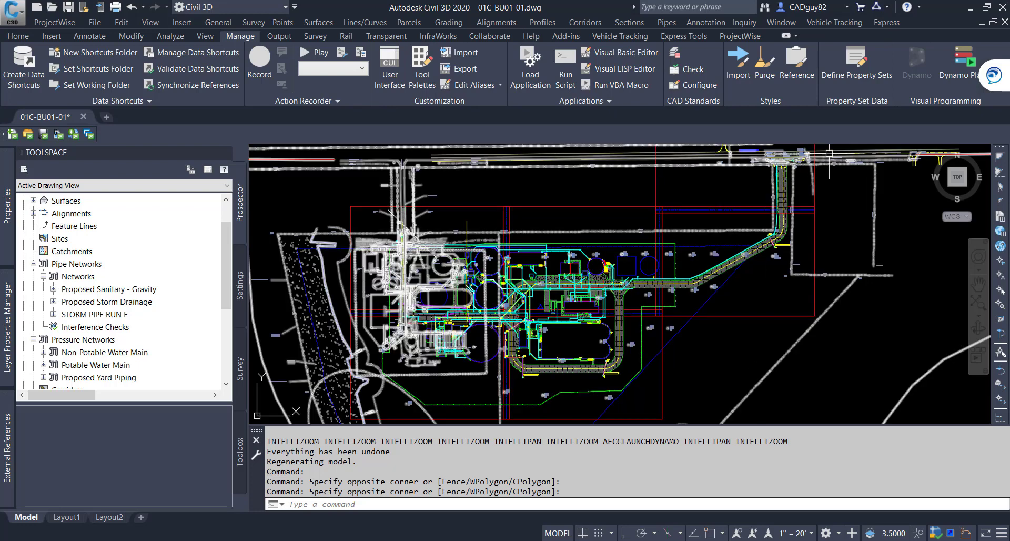
{"action": "left_click", "coordinate": [833, 170]}
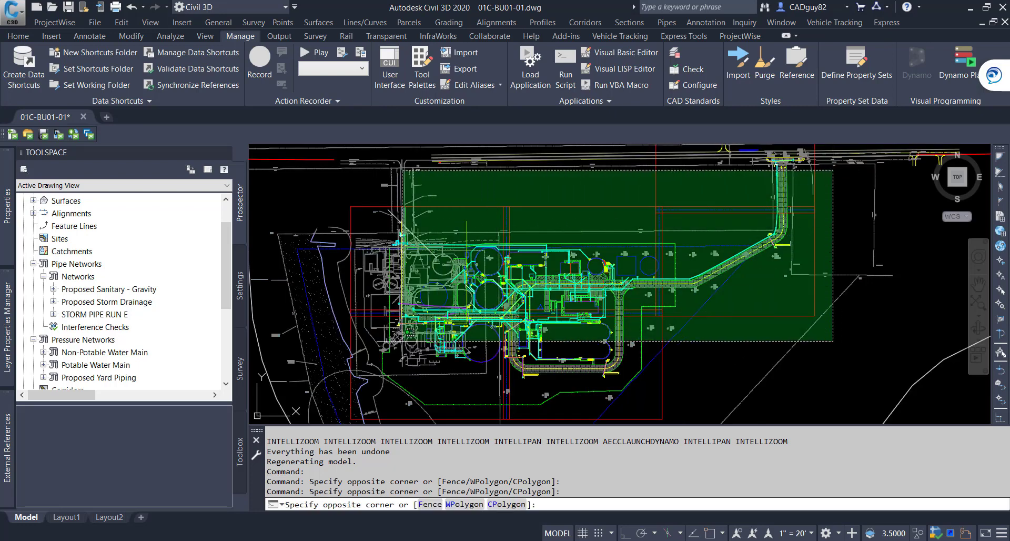
{"action": "key", "text": "Escape"}
{"action": "scroll", "coordinate": [742, 244], "scroll_direction": "up", "scroll_amount": 2}
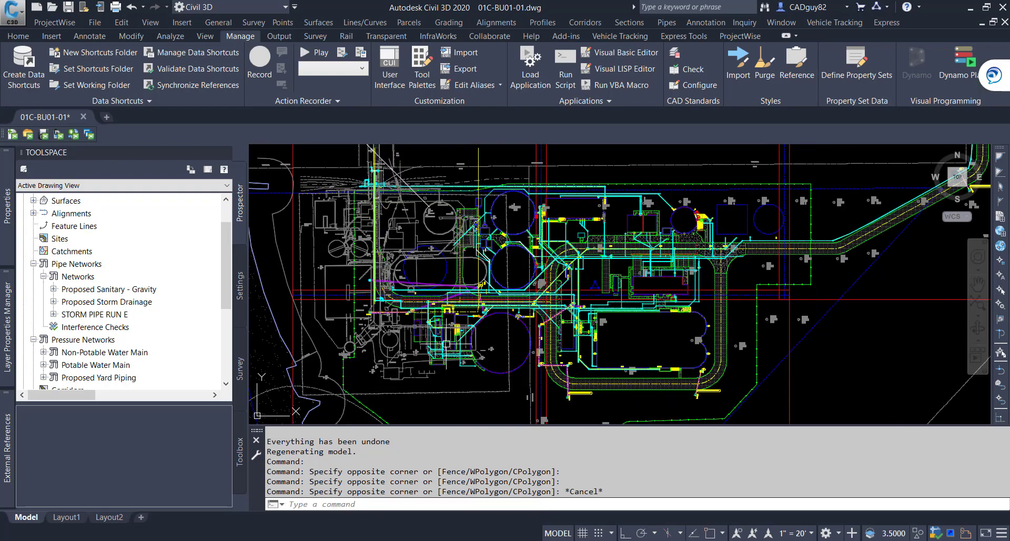
- Trace the proposed pipe run in plan down to the bends and fittings near the transformer and valve labels
{"action": "middle_click_drag", "start_coordinate": [742, 243], "coordinate": [763, 330]}
{"action": "scroll", "coordinate": [382, 224], "scroll_direction": "up", "scroll_amount": 7}
{"action": "scroll", "coordinate": [422, 291], "scroll_direction": "up", "scroll_amount": 4}
{"action": "middle_click_drag", "start_coordinate": [577, 380], "coordinate": [578, 118]}
{"action": "middle_click_drag", "start_coordinate": [573, 321], "coordinate": [572, 170]}
{"action": "mouse_move", "coordinate": [570, 343]}
{"action": "middle_mouse_down"}
{"action": "mouse_move", "coordinate": [567, 151]}
{"action": "mouse_move", "coordinate": [594, 134]}
{"action": "middle_mouse_up"}
{"action": "mouse_move", "coordinate": [614, 341]}
{"action": "middle_mouse_down"}
{"action": "mouse_move", "coordinate": [618, 121]}
{"action": "mouse_move", "coordinate": [597, 182]}
{"action": "middle_mouse_up"}
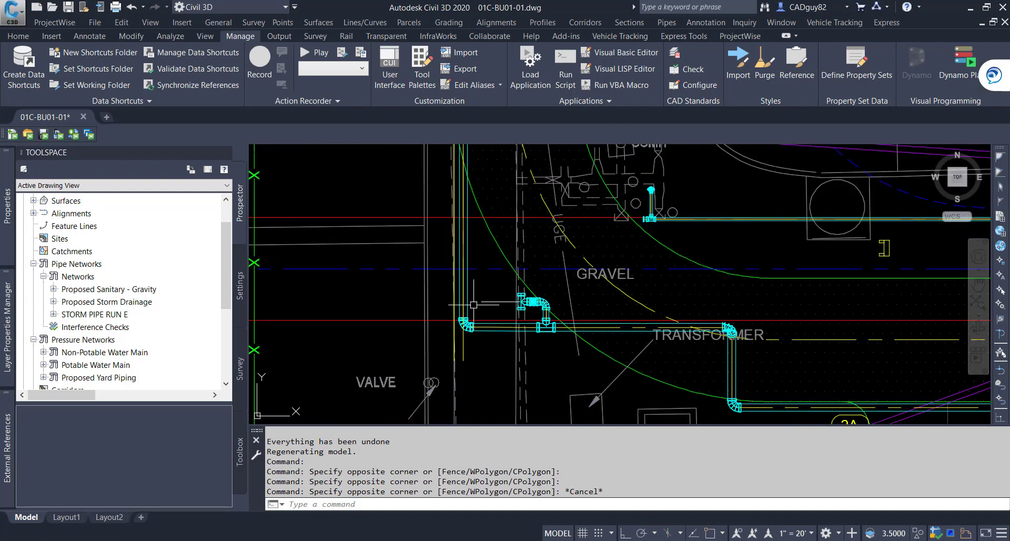
- Follow the proposed piping in plan from the transformer area past the gravel and asphalt structures to the large tanks
{"action": "middle_click_drag", "start_coordinate": [694, 385], "coordinate": [391, 313]}
{"action": "middle_click_drag", "start_coordinate": [745, 382], "coordinate": [469, 264]}
{"action": "scroll", "coordinate": [468, 263], "scroll_direction": "down", "scroll_amount": 2}
{"action": "mouse_move", "coordinate": [663, 349]}
{"action": "middle_mouse_down"}
{"action": "mouse_move", "coordinate": [648, 270]}
{"action": "mouse_move", "coordinate": [596, 168]}
{"action": "mouse_move", "coordinate": [534, 170]}
{"action": "middle_mouse_up"}
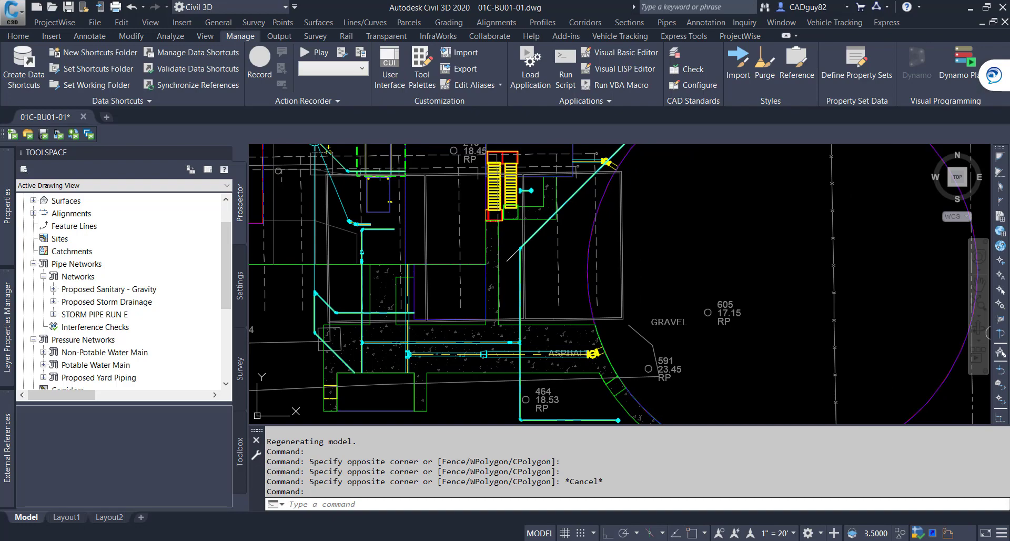
{"action": "middle_click_drag", "start_coordinate": [624, 303], "coordinate": [586, 453]}
{"action": "middle_click_drag", "start_coordinate": [746, 277], "coordinate": [714, 394]}
{"action": "scroll", "coordinate": [714, 389], "scroll_direction": "down", "scroll_amount": 2}
{"action": "middle_click_drag", "start_coordinate": [821, 365], "coordinate": [526, 370]}
{"action": "scroll", "coordinate": [477, 292], "scroll_direction": "down", "scroll_amount": 2}
{"action": "middle_click_drag", "start_coordinate": [792, 407], "coordinate": [719, 346]}
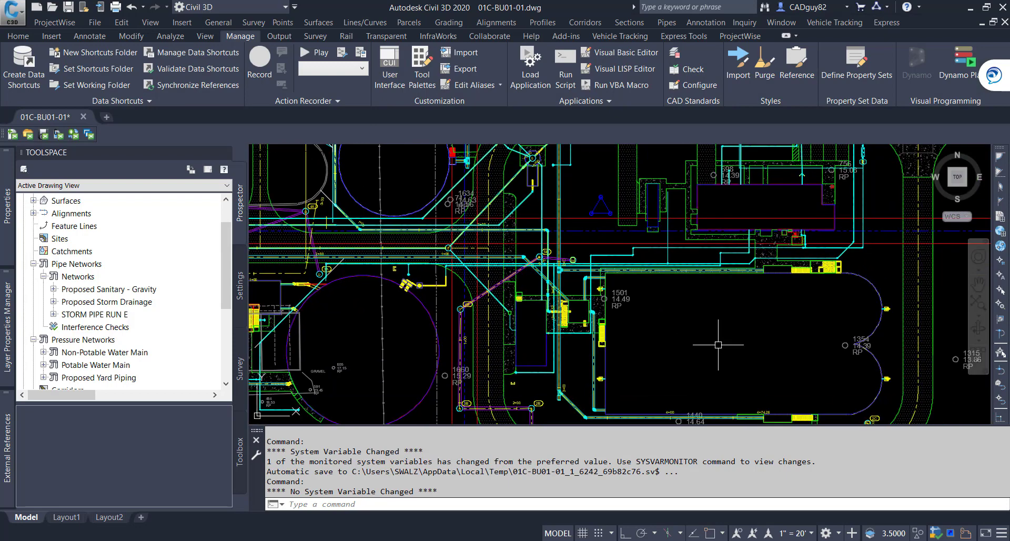
- Unload all external references from 01C-BP01-01 through 15_Plant Drain Pump Station
{"action": "mouse_move", "coordinate": [11, 427]}
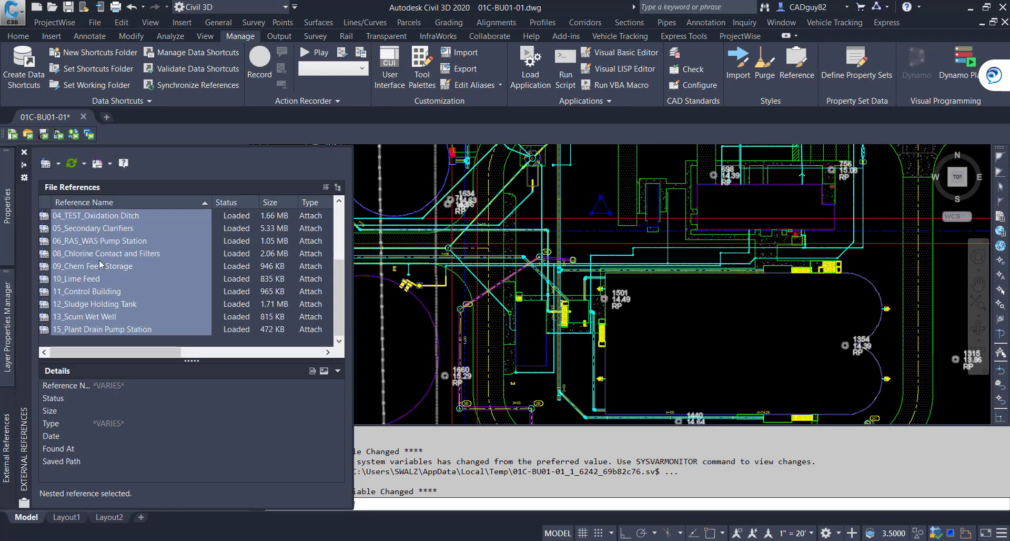
{"action": "left_click", "coordinate": [82, 331]}
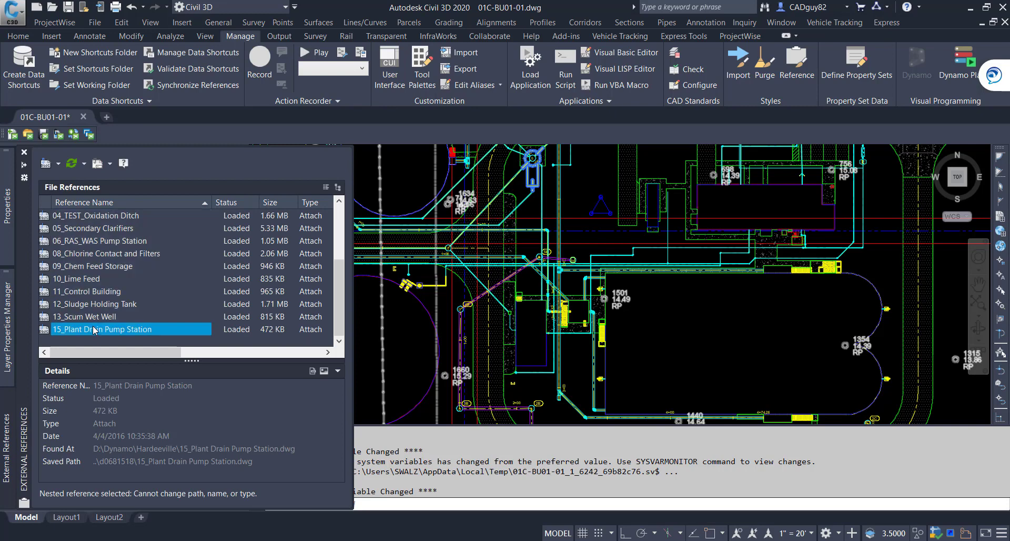
{"action": "scroll", "coordinate": [97, 314], "scroll_direction": "up", "scroll_amount": 3}
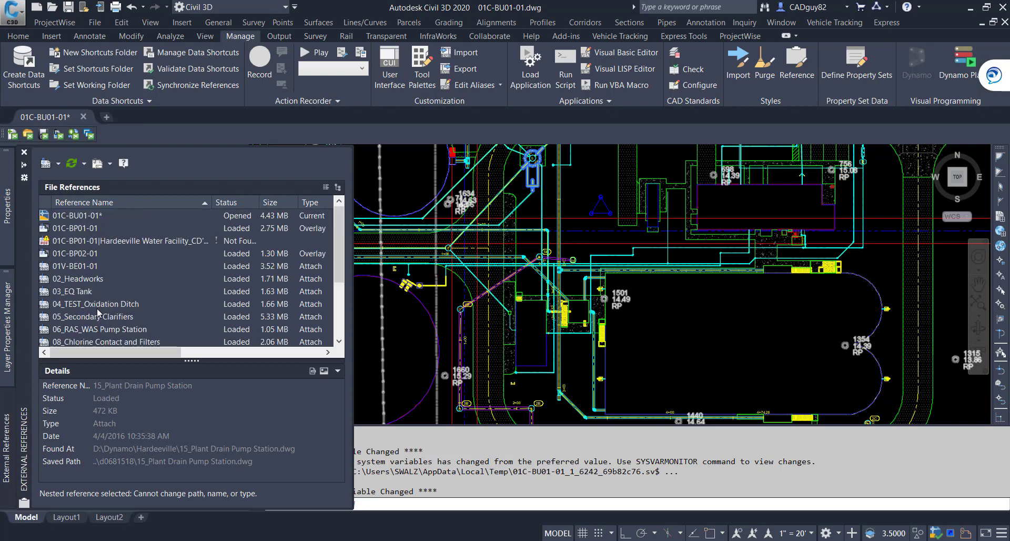
{"action": "left_click", "coordinate": [89, 228], "text": "shift"}
{"action": "right_click", "coordinate": [89, 228]}
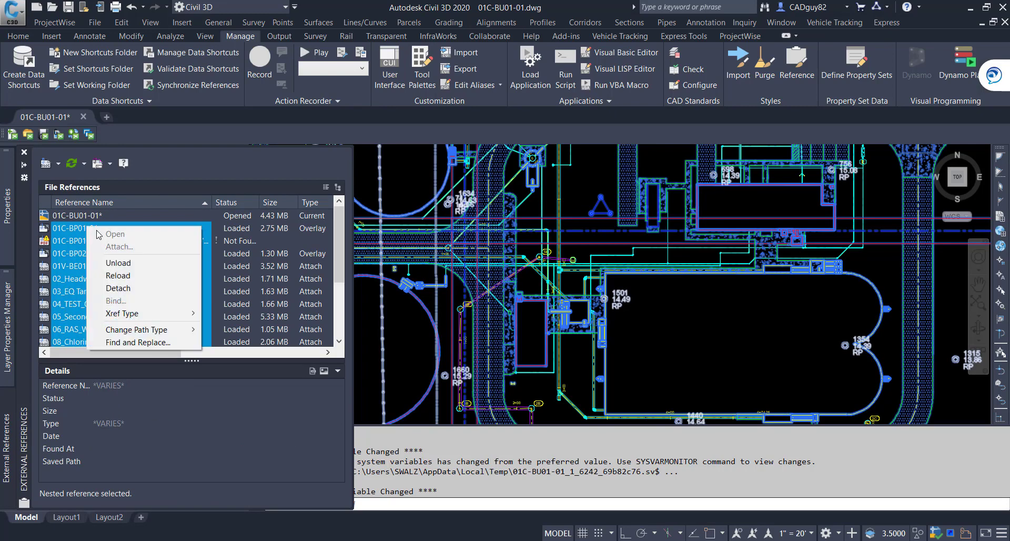
{"action": "left_click", "coordinate": [127, 264]}
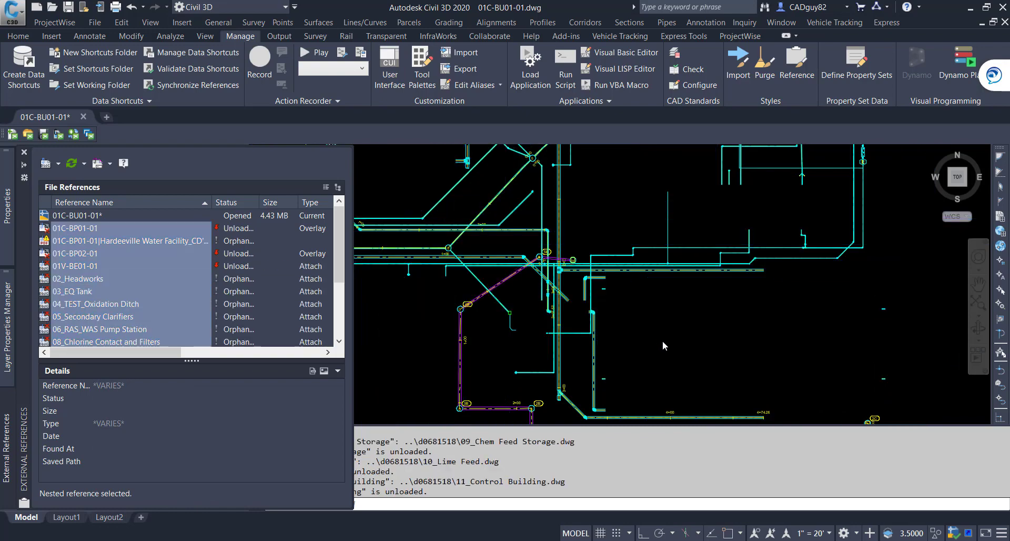
{"action": "key", "text": "Escape"}
- Examine the gravity and pressure pipe networks in plan with the external references unloaded
{"action": "scroll", "coordinate": [700, 333], "scroll_direction": "down", "scroll_amount": 3}
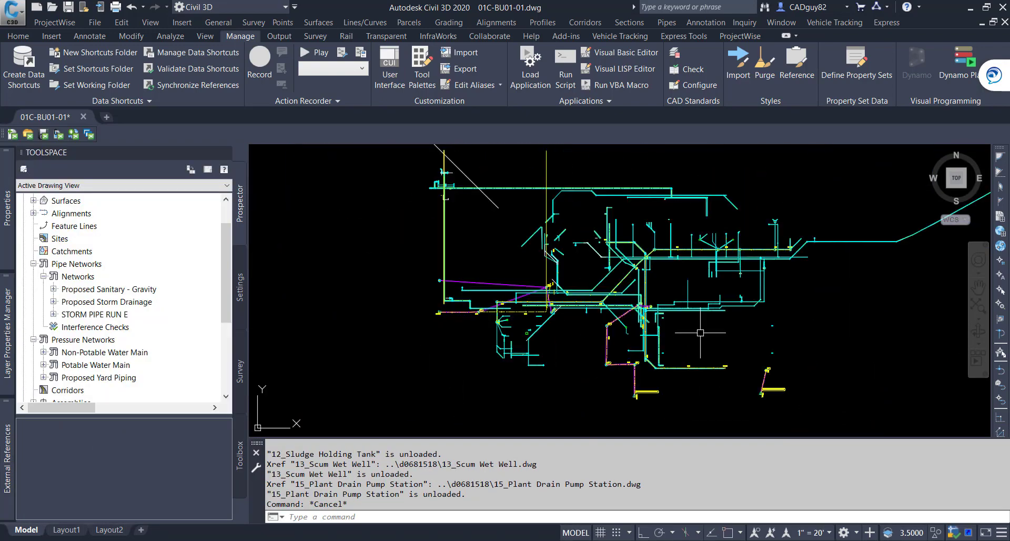
{"action": "middle_click_drag", "start_coordinate": [873, 340], "coordinate": [715, 379]}
{"action": "scroll", "coordinate": [501, 392], "scroll_direction": "up", "scroll_amount": 5}
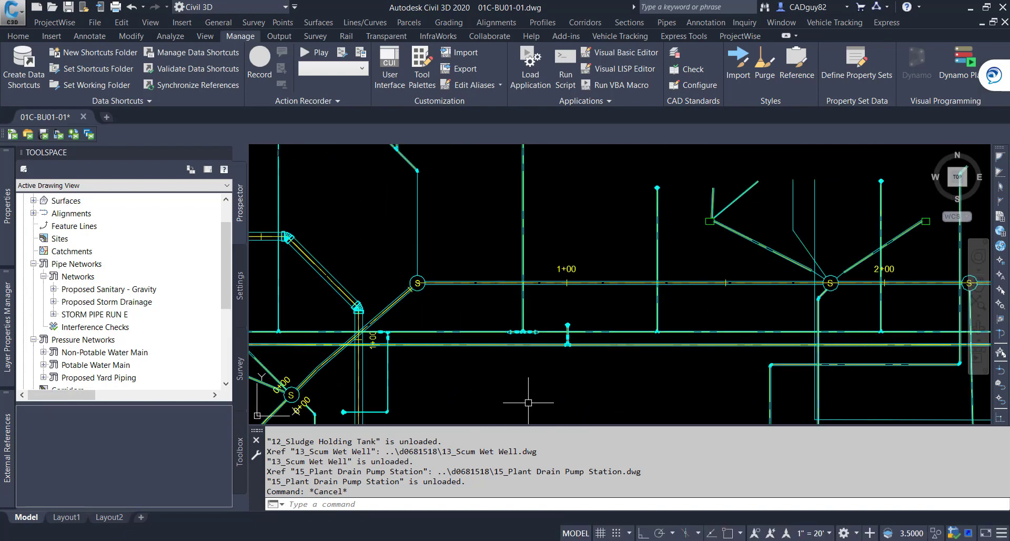
{"action": "scroll", "coordinate": [501, 393], "scroll_direction": "down", "scroll_amount": 5}
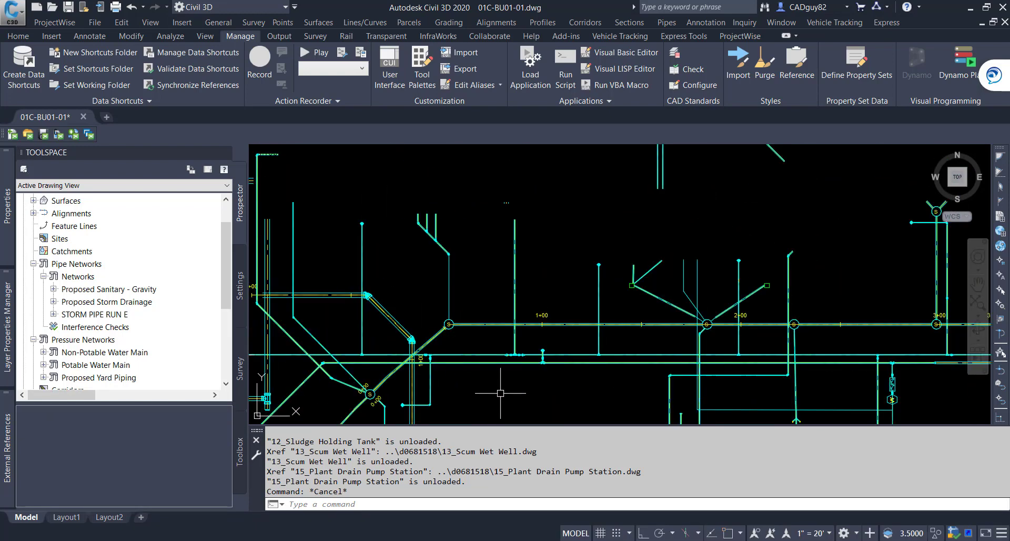
{"action": "scroll", "coordinate": [602, 281], "scroll_direction": "down", "scroll_amount": 2}
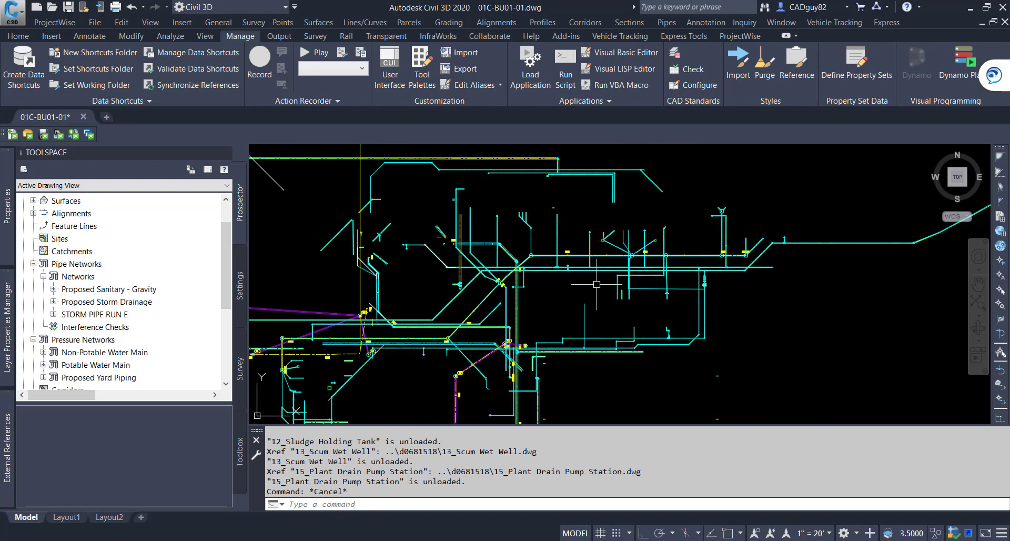
- Display the model in SW Isometric with the Realistic visual style and zoom to the Non-Potable Water Main network
{"action": "left_click", "coordinate": [951, 189]}
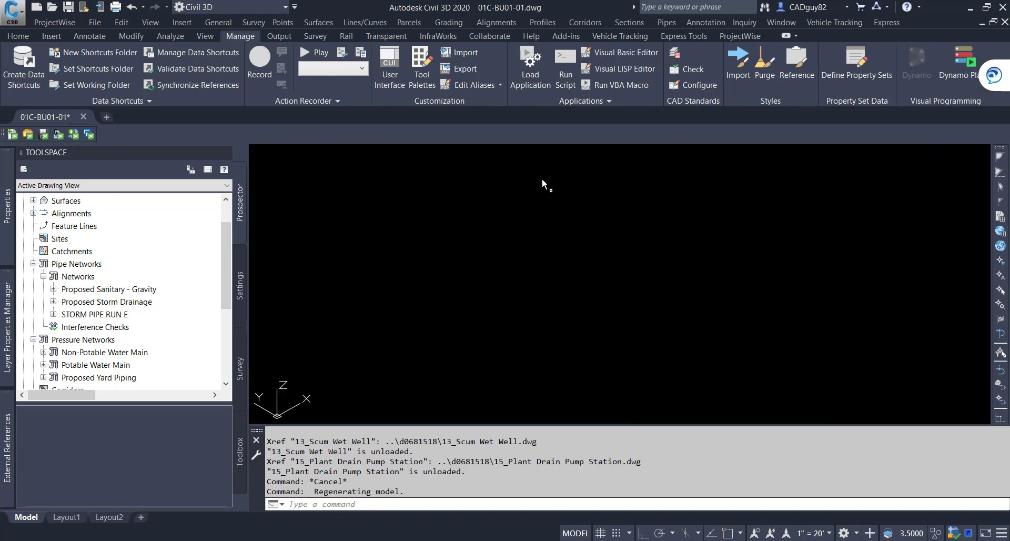
{"action": "left_click", "coordinate": [332, 152]}
{"action": "left_click", "coordinate": [363, 211]}
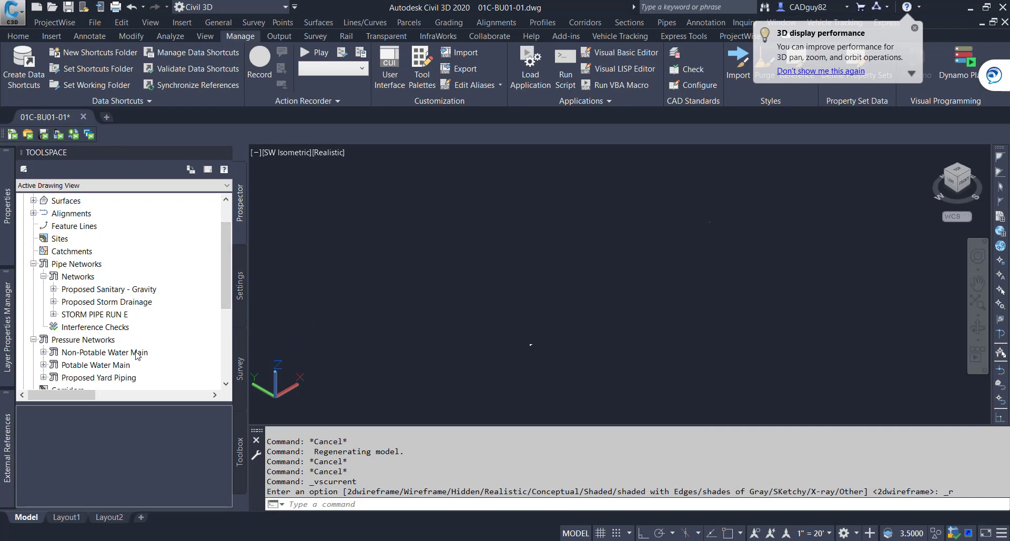
{"action": "right_click", "coordinate": [136, 356]}
{"action": "left_click", "coordinate": [176, 439]}
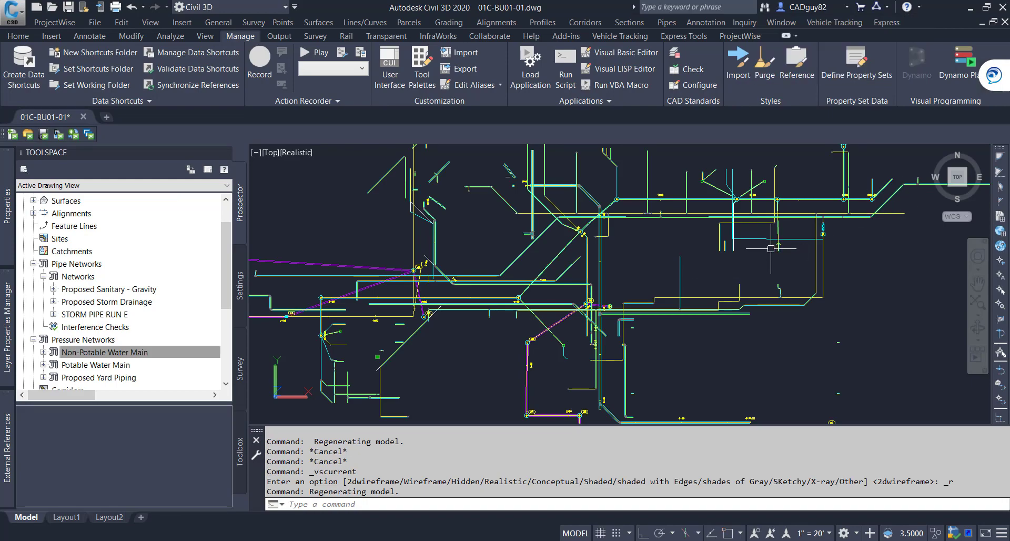
- Orbit the pipe networks in 3D from the top down to a low front view of the structures and pipes
{"action": "type", "text": "o"}
{"action": "key", "text": "Return"}
{"action": "left_click_drag", "start_coordinate": [622, 305], "coordinate": [622, 257]}
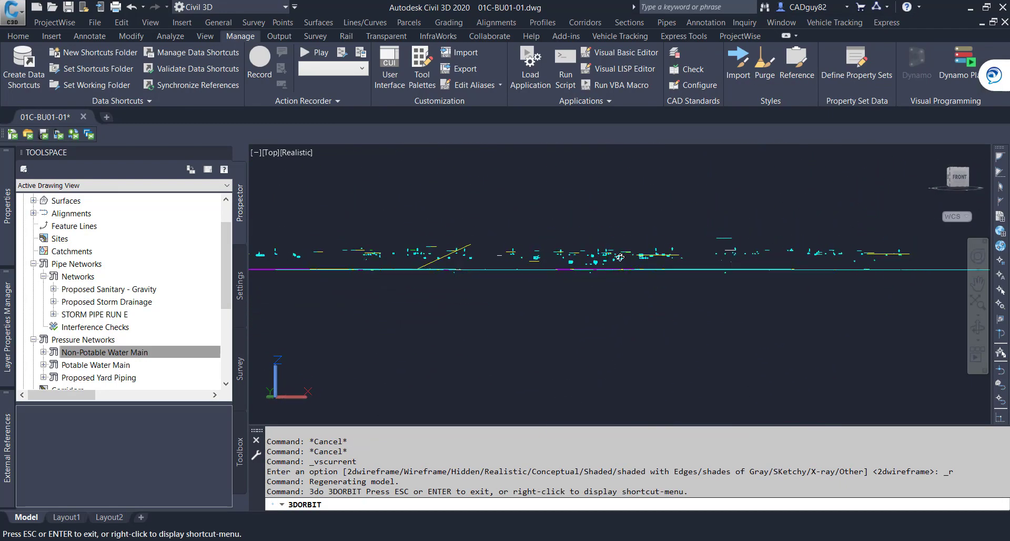
{"action": "middle_click_drag", "start_coordinate": [643, 288], "coordinate": [631, 314]}
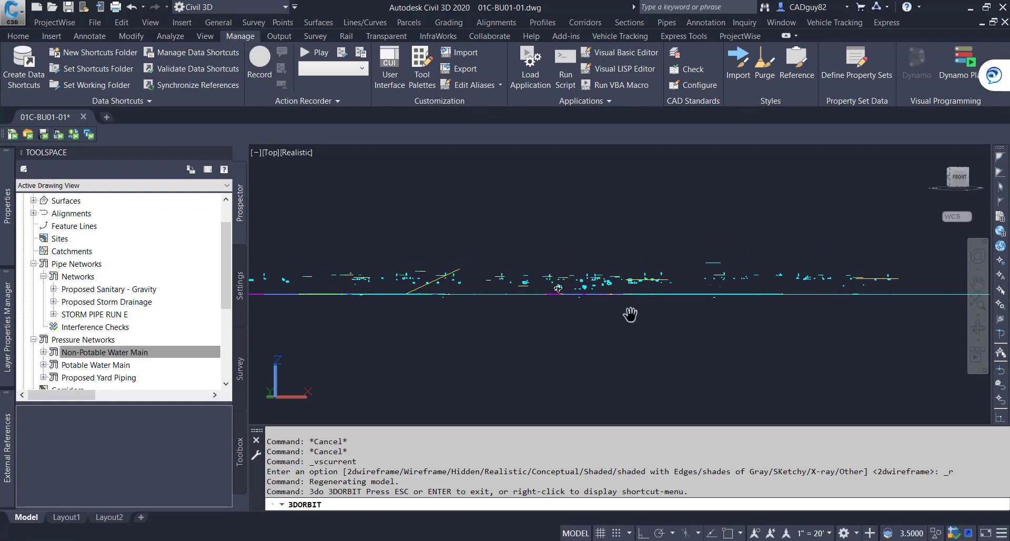
{"action": "scroll", "coordinate": [568, 282], "scroll_direction": "up", "scroll_amount": 8}
{"action": "left_click_drag", "start_coordinate": [588, 283], "coordinate": [575, 310]}
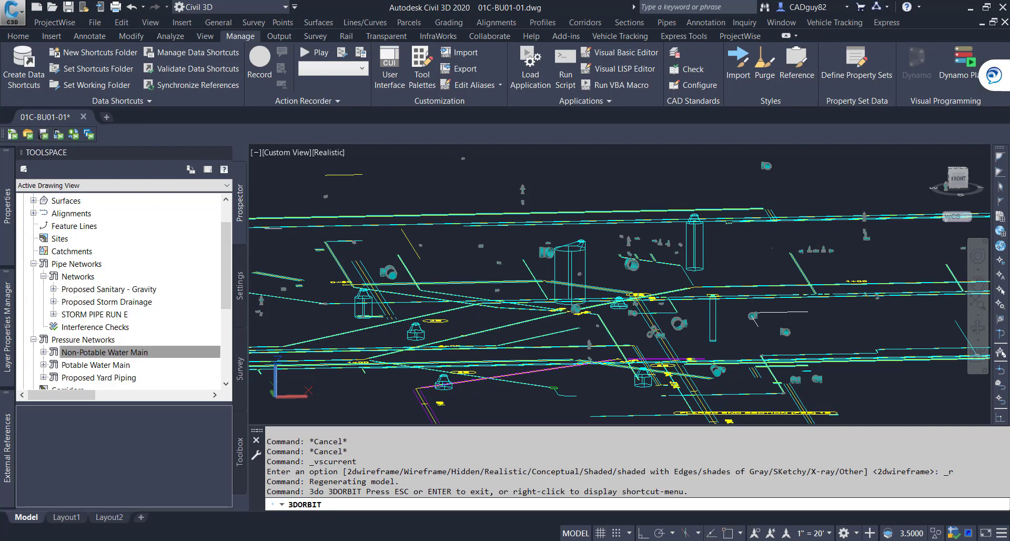
{"action": "key", "text": "Escape"}
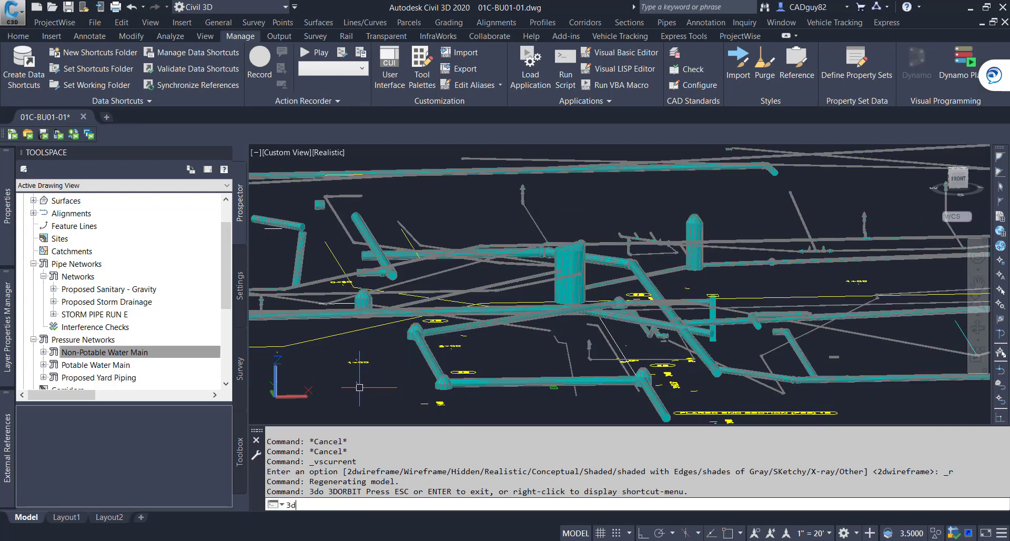
- Use 3DORBIT to examine the manhole structures and the crossing pipes at close range
{"action": "type", "text": "3do"}
{"action": "key", "text": "Return"}
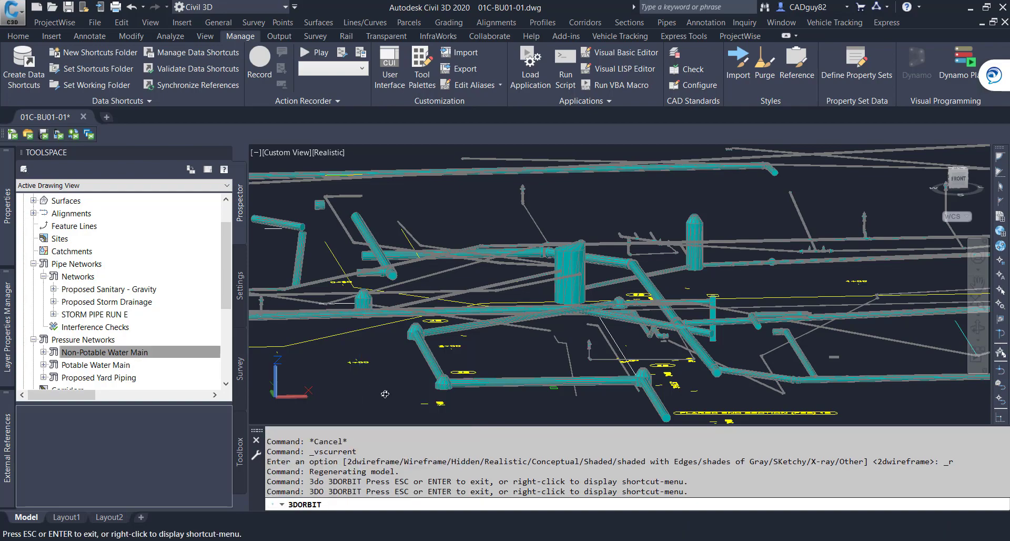
{"action": "left_click_drag", "start_coordinate": [396, 392], "coordinate": [421, 383]}
{"action": "scroll", "coordinate": [483, 332], "scroll_direction": "up", "scroll_amount": 5}
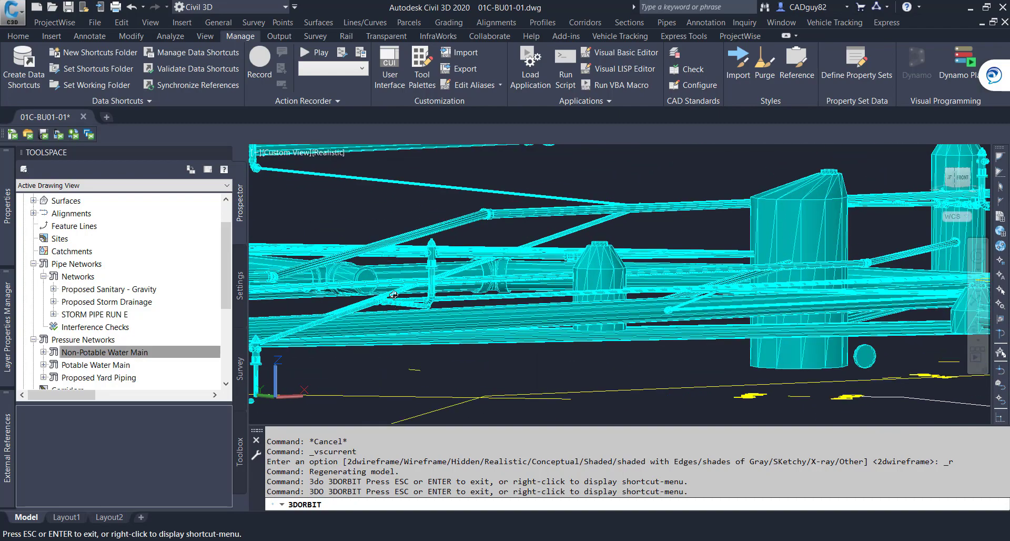
{"action": "scroll", "coordinate": [394, 294], "scroll_direction": "up", "scroll_amount": 4}
{"action": "left_click_drag", "start_coordinate": [399, 327], "coordinate": [402, 335]}
{"action": "scroll", "coordinate": [406, 332], "scroll_direction": "down", "scroll_amount": 3}
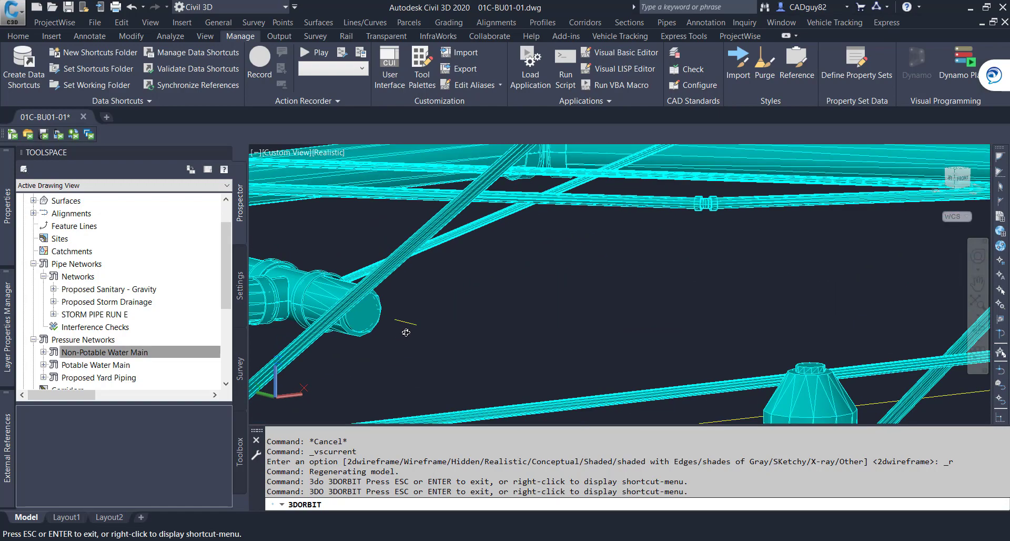
- Inspect the pressure pipe fittings and valves along the runs in 3D, then the surrounding network
{"action": "middle_click_drag", "start_coordinate": [587, 297], "coordinate": [323, 346]}
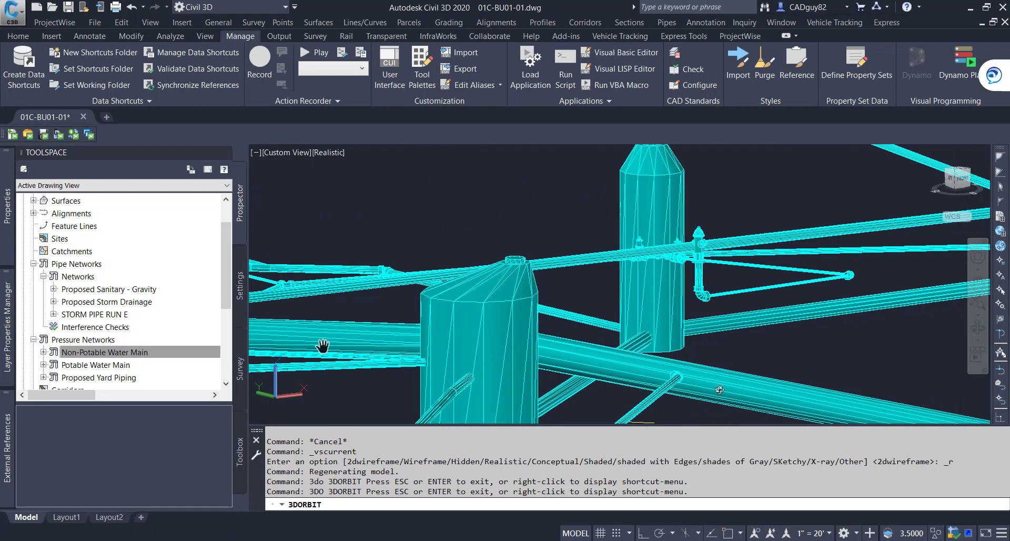
{"action": "middle_click_drag", "start_coordinate": [720, 390], "coordinate": [491, 393]}
{"action": "scroll", "coordinate": [678, 309], "scroll_direction": "up", "scroll_amount": 1}
{"action": "middle_click_drag", "start_coordinate": [809, 330], "coordinate": [385, 366]}
{"action": "left_click_drag", "start_coordinate": [674, 340], "coordinate": [594, 278]}
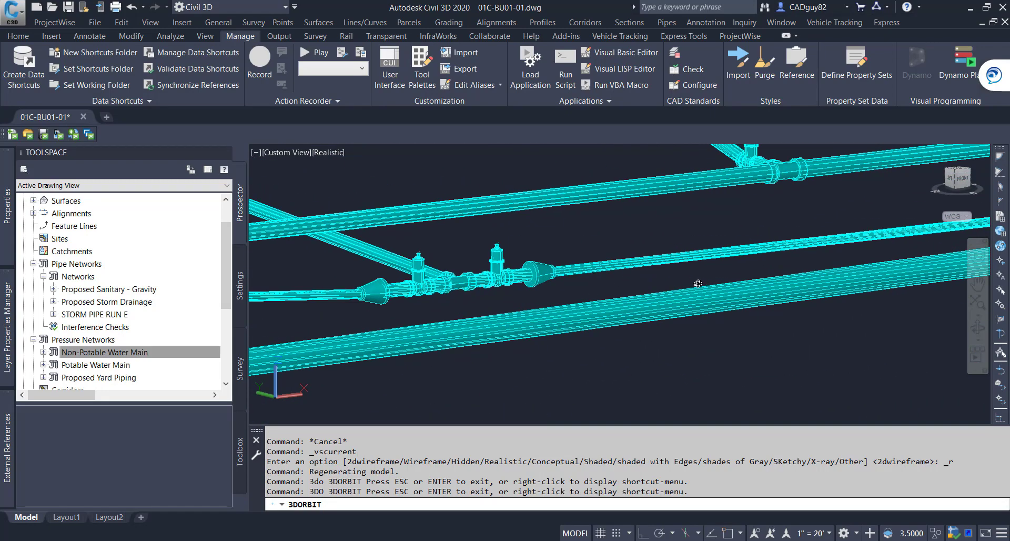
{"action": "middle_click_drag", "start_coordinate": [696, 283], "coordinate": [566, 356]}
{"action": "scroll", "coordinate": [566, 356], "scroll_direction": "down", "scroll_amount": 3}
{"action": "left_click_drag", "start_coordinate": [772, 348], "coordinate": [680, 324]}
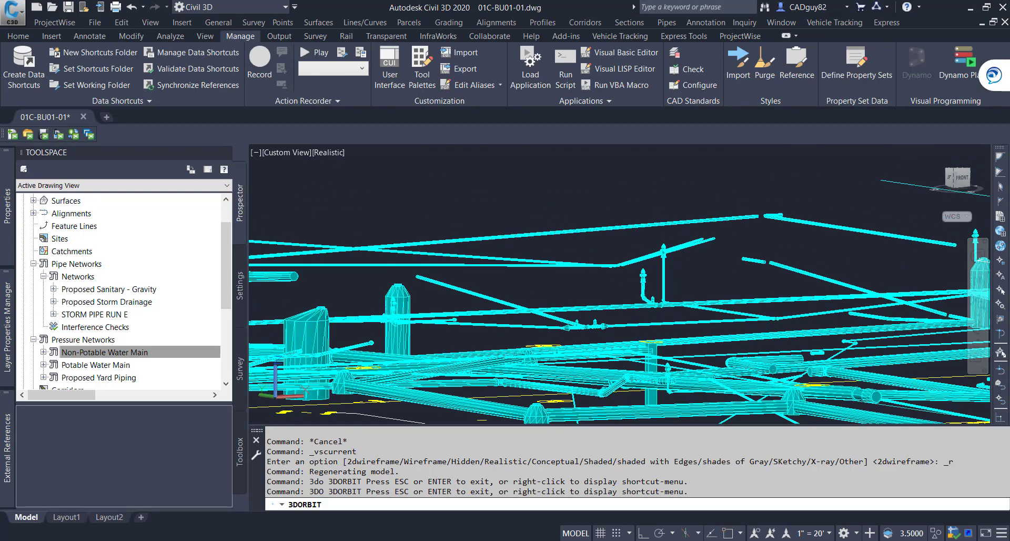
- Set the visual style to 2D Wireframe and return to a top view framing the pipe networks
{"action": "key", "text": "Escape"}
{"action": "left_click", "coordinate": [329, 151]}
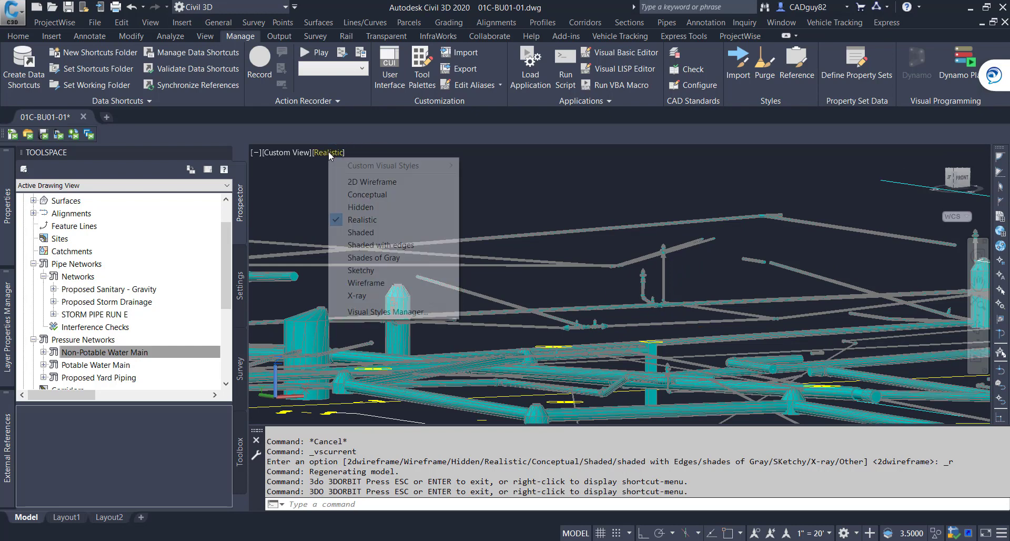
{"action": "left_click", "coordinate": [373, 184]}
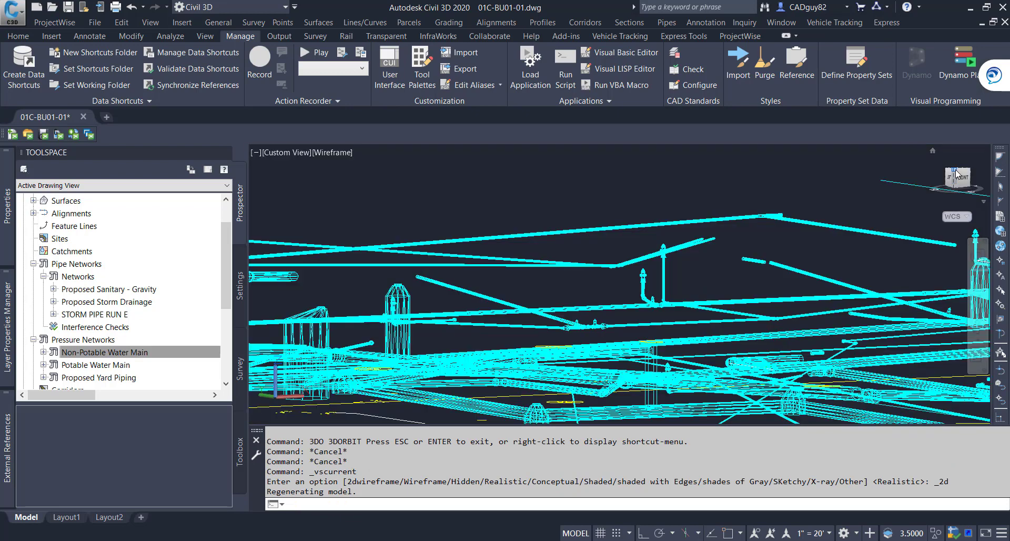
{"action": "left_click", "coordinate": [958, 173]}
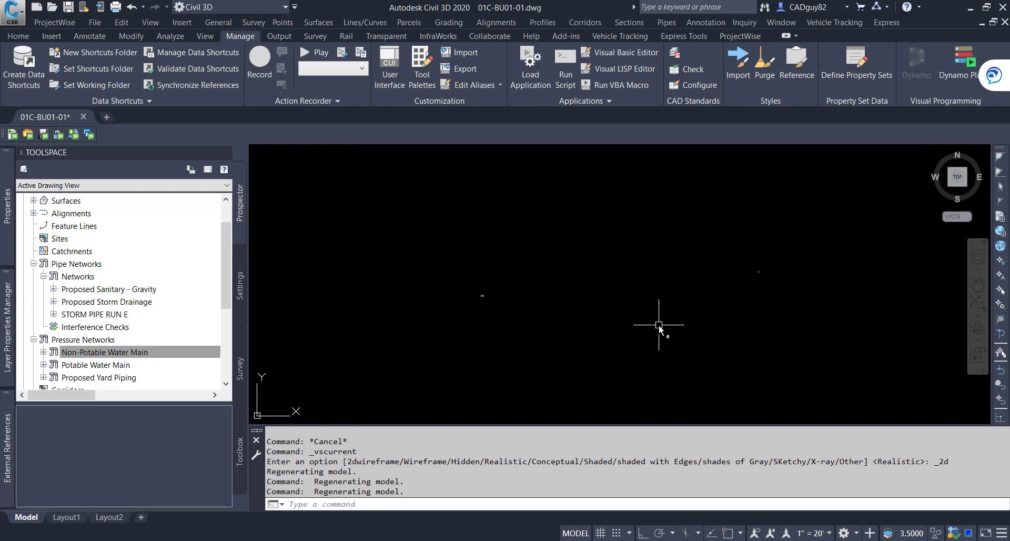
{"action": "scroll", "coordinate": [487, 298], "scroll_direction": "up", "scroll_amount": 8}
{"action": "middle_click_drag", "start_coordinate": [653, 279], "coordinate": [283, 341]}
{"action": "scroll", "coordinate": [588, 288], "scroll_direction": "up", "scroll_amount": 10}
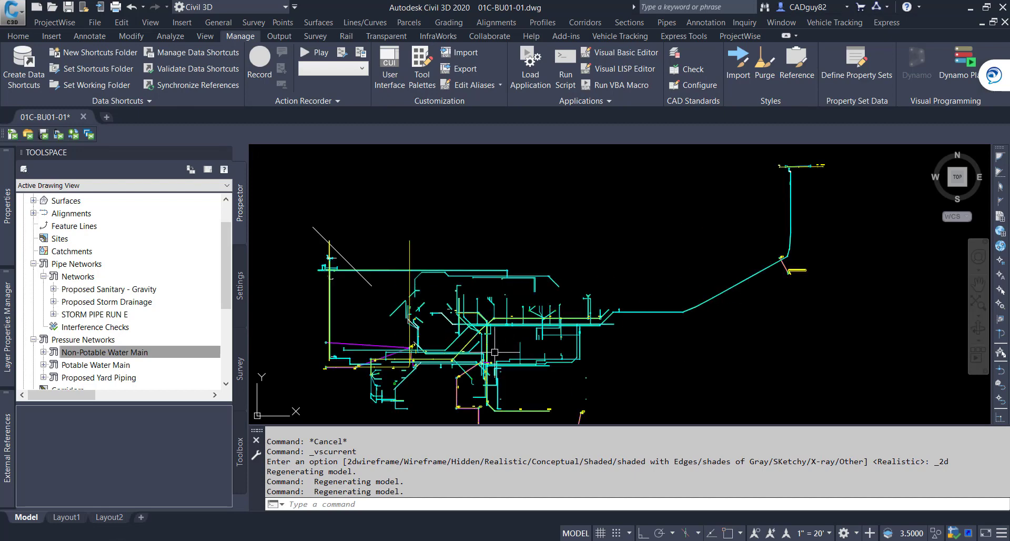
{"action": "scroll", "coordinate": [494, 352], "scroll_direction": "up", "scroll_amount": 3}
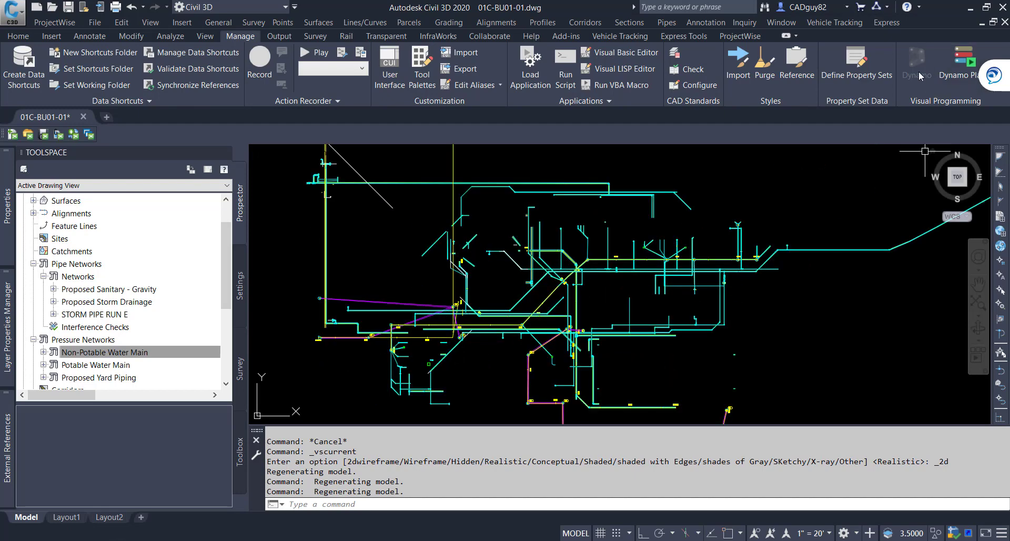
- Switch to the Dynamo window containing the clash detection with clearance graph
{"action": "left_click", "coordinate": [794, 497]}
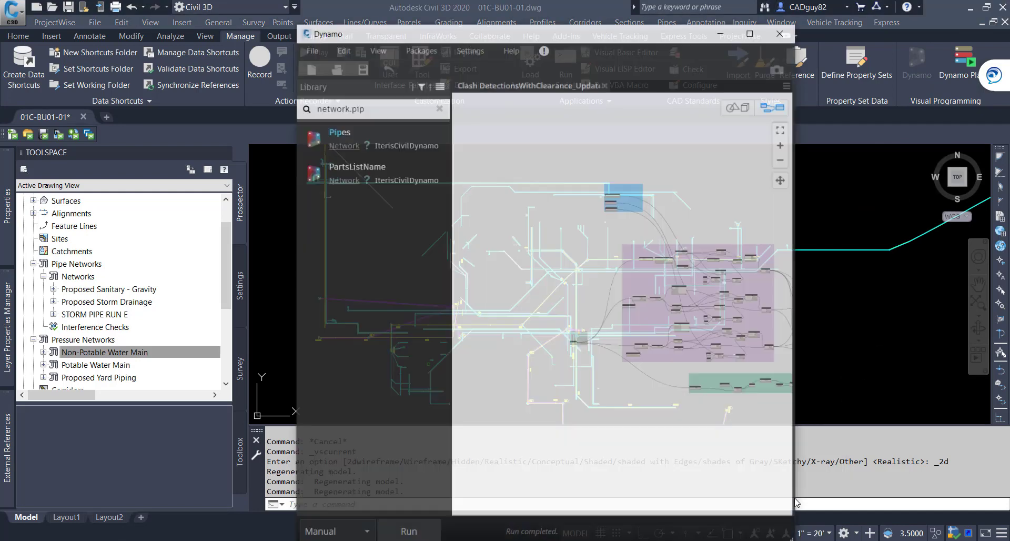
- Maximize the Dynamo window and examine the graph's groups, from Network Configurations and Remaining 3D Objects through to clash detection and placement
{"action": "double_click", "coordinate": [602, 16]}
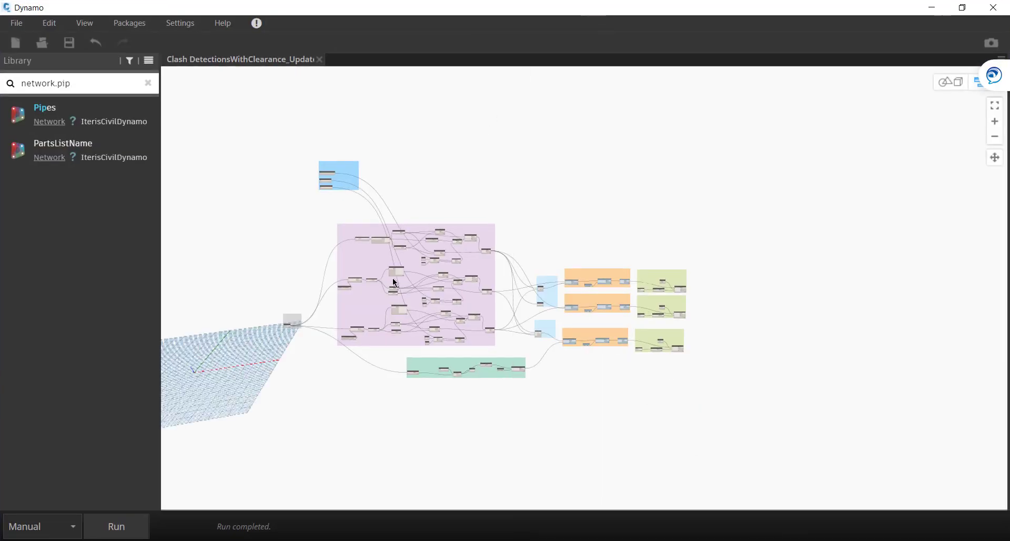
{"action": "scroll", "coordinate": [282, 339], "scroll_direction": "up", "scroll_amount": 3}
{"action": "middle_click_drag", "start_coordinate": [415, 363], "coordinate": [333, 393]}
{"action": "left_click_drag", "start_coordinate": [249, 274], "coordinate": [214, 238]}
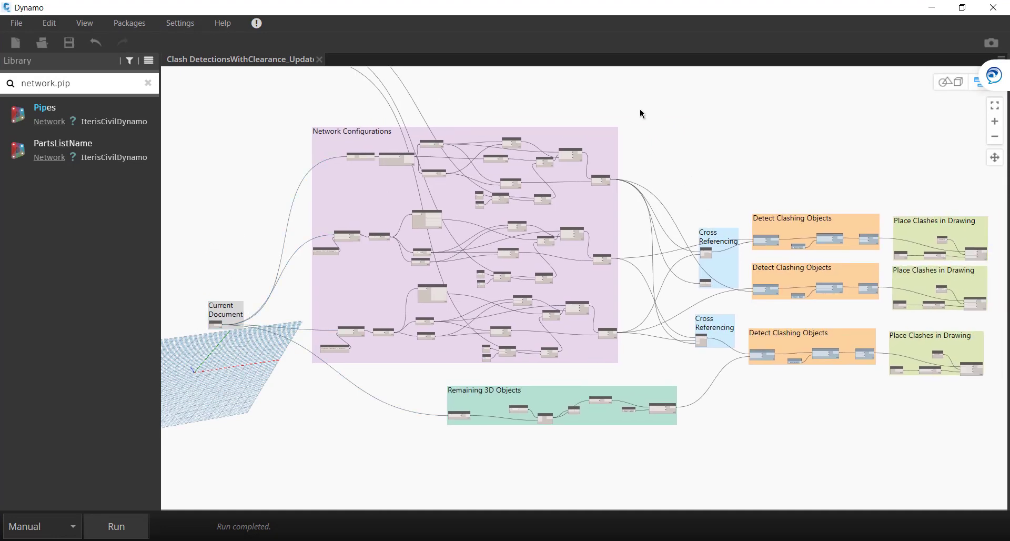
{"action": "left_click_drag", "start_coordinate": [631, 117], "coordinate": [305, 365]}
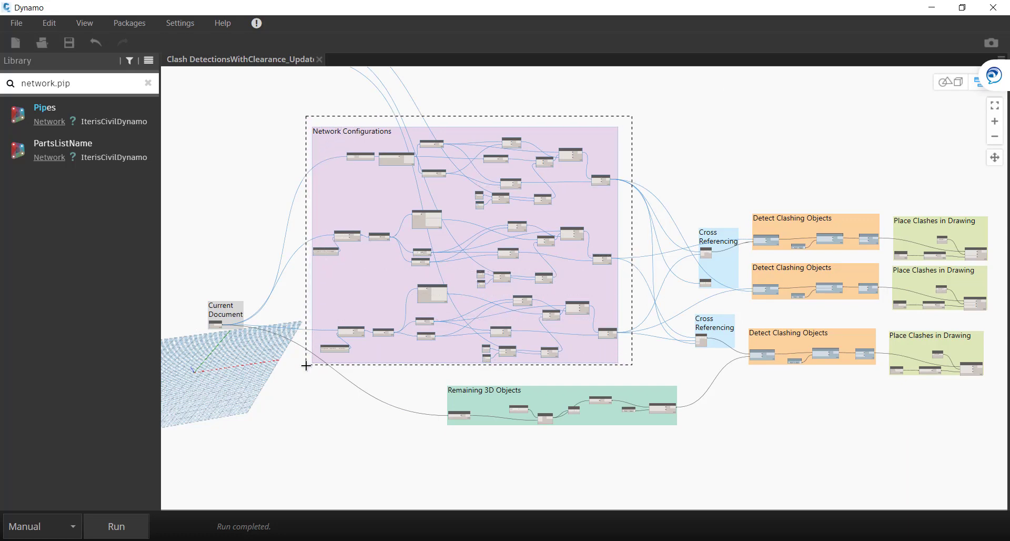
{"action": "left_click_drag", "start_coordinate": [305, 365], "coordinate": [639, 132]}
{"action": "left_click_drag", "start_coordinate": [498, 398], "coordinate": [704, 432]}
{"action": "middle_click_drag", "start_coordinate": [832, 410], "coordinate": [580, 422]}
{"action": "left_click_drag", "start_coordinate": [704, 238], "coordinate": [439, 396]}
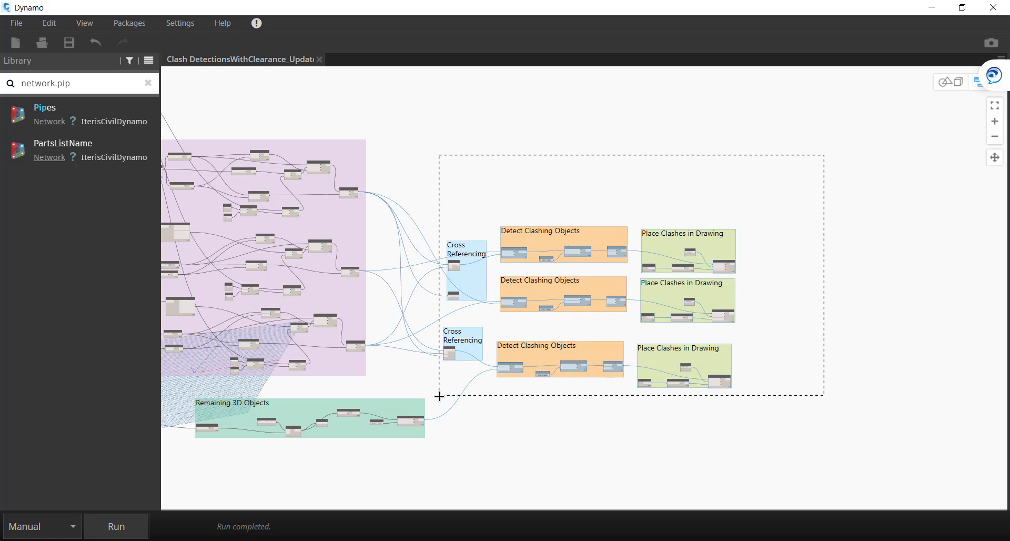
{"action": "left_click_drag", "start_coordinate": [467, 353], "coordinate": [815, 164]}
- In the Clearance/Separation Definitions group, set water and process lines clearance to 12 inches and both storm and sanitary sewer clearances to 18 inches
{"action": "middle_click_drag", "start_coordinate": [527, 157], "coordinate": [829, 286]}
{"action": "middle_click_drag", "start_coordinate": [537, 141], "coordinate": [750, 232]}
{"action": "scroll", "coordinate": [610, 249], "scroll_direction": "up", "scroll_amount": 8}
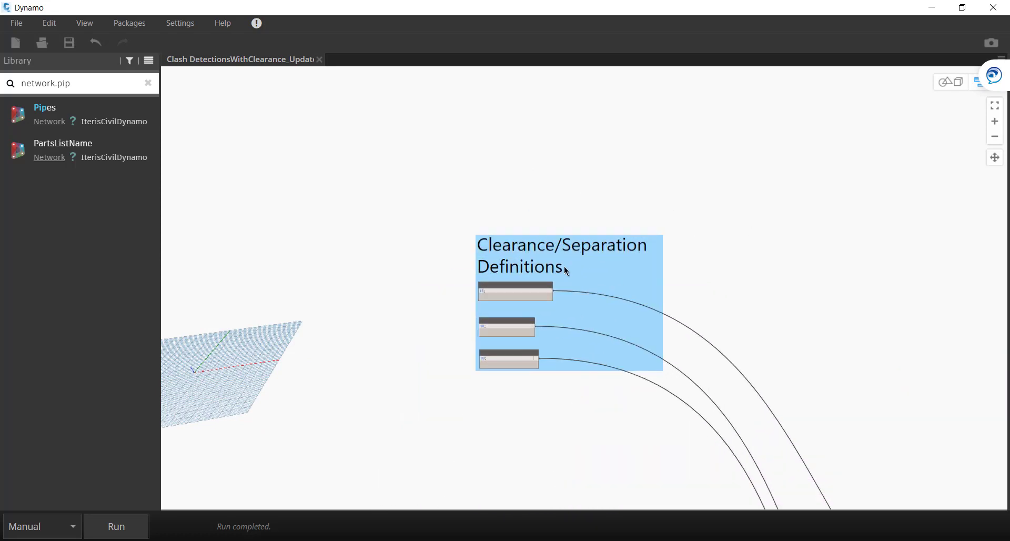
{"action": "middle_click_drag", "start_coordinate": [827, 295], "coordinate": [819, 241]}
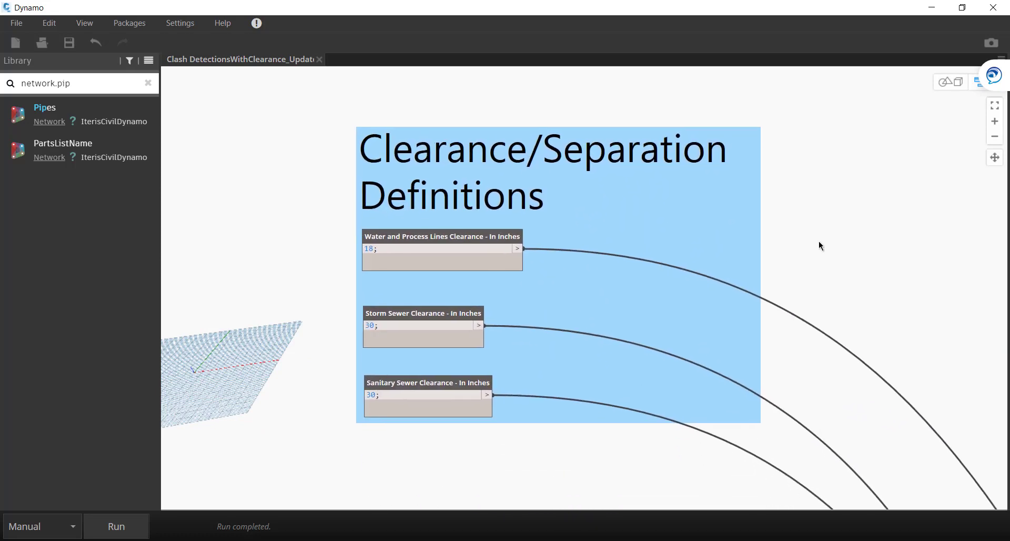
{"action": "scroll", "coordinate": [404, 232], "scroll_direction": "up", "scroll_amount": 3}
{"action": "mouse_move", "coordinate": [429, 250]}
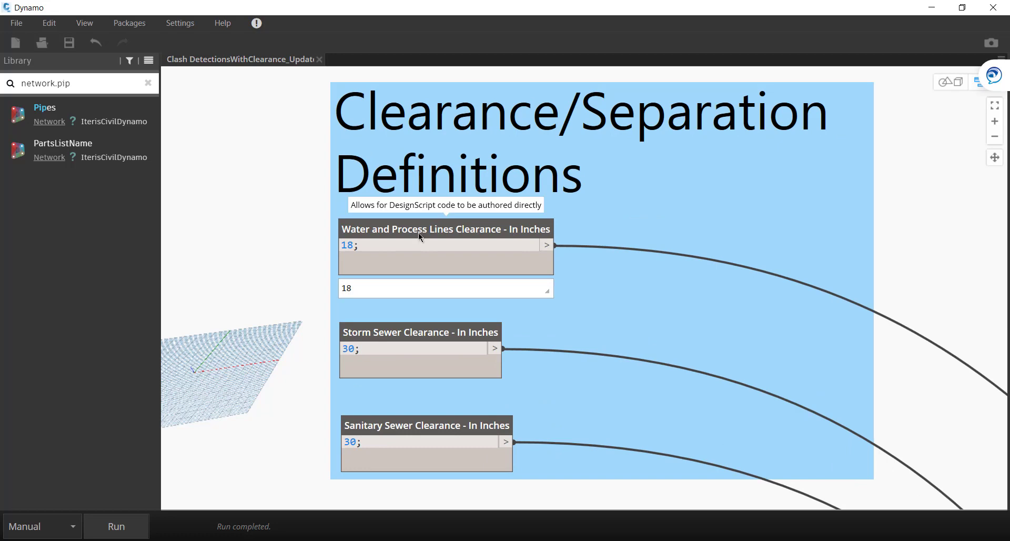
{"action": "left_click", "coordinate": [354, 245]}
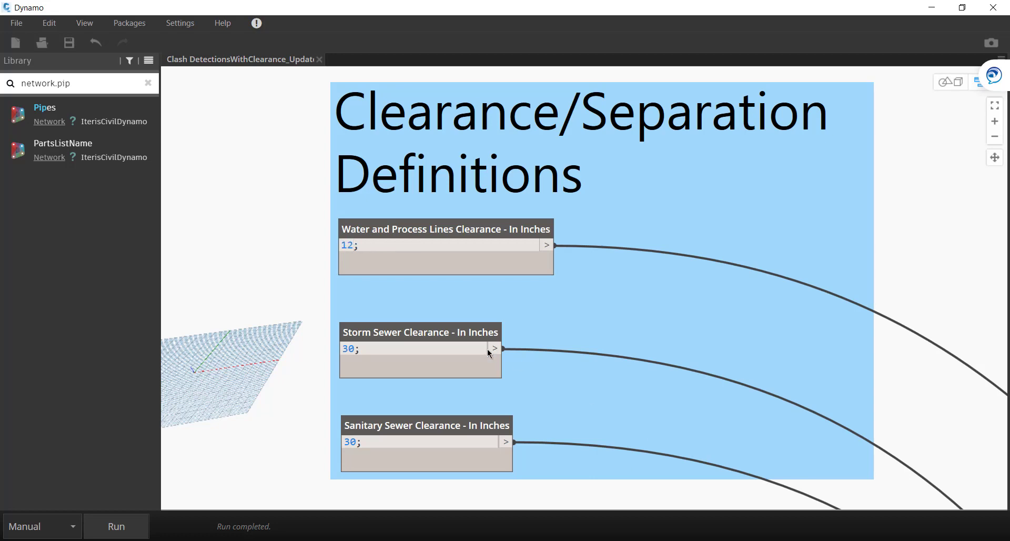
{"action": "mouse_move", "coordinate": [487, 349]}
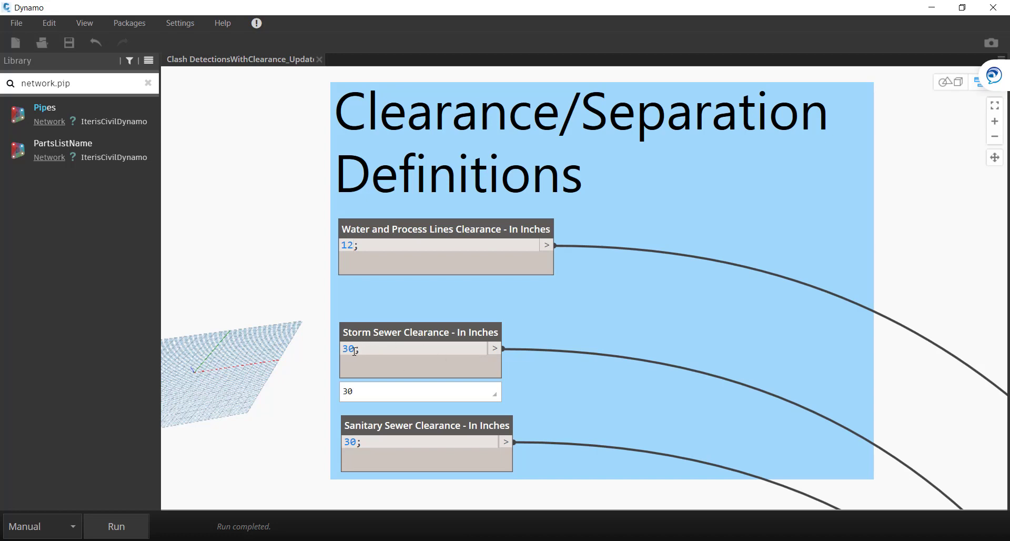
{"action": "double_click", "coordinate": [338, 353]}
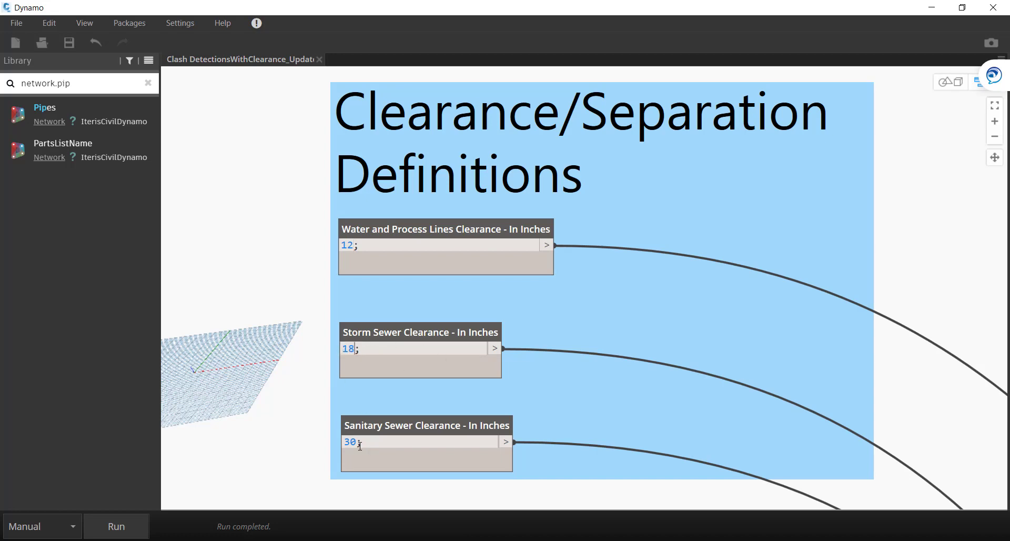
{"action": "left_click", "coordinate": [371, 427]}
{"action": "left_click_drag", "start_coordinate": [359, 439], "coordinate": [328, 442]}
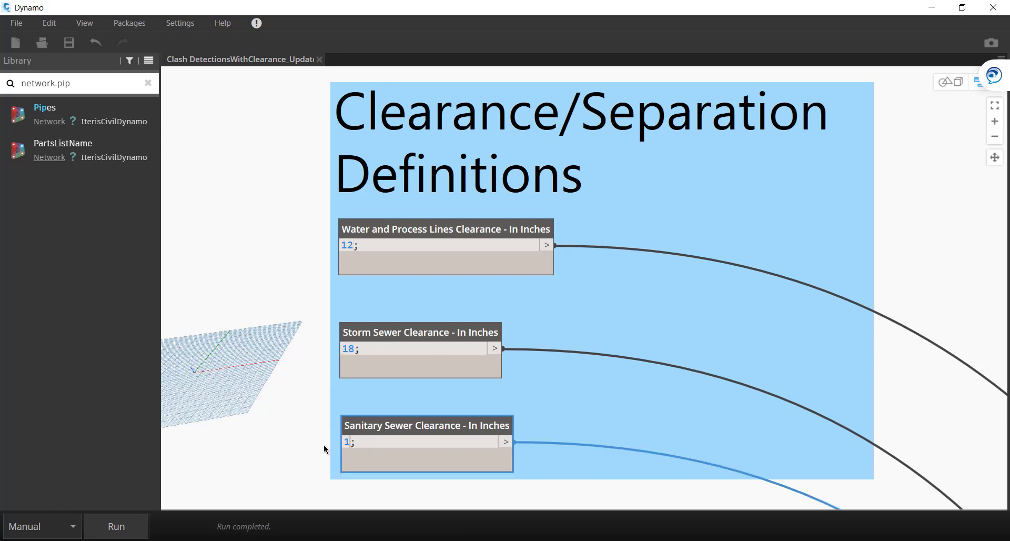
{"action": "left_click", "coordinate": [284, 451]}
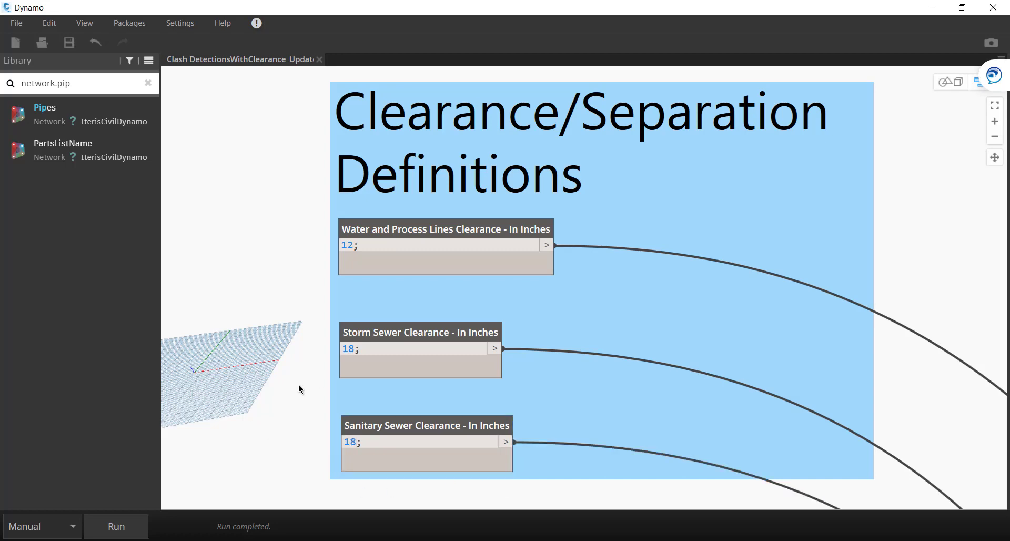
- Switch back to the Civil 3D drawing and select all clash solids similar to the one near station 3+00
{"action": "scroll", "coordinate": [299, 384], "scroll_direction": "down", "scroll_amount": 10}
{"action": "scroll", "coordinate": [287, 389], "scroll_direction": "up", "scroll_amount": 5}
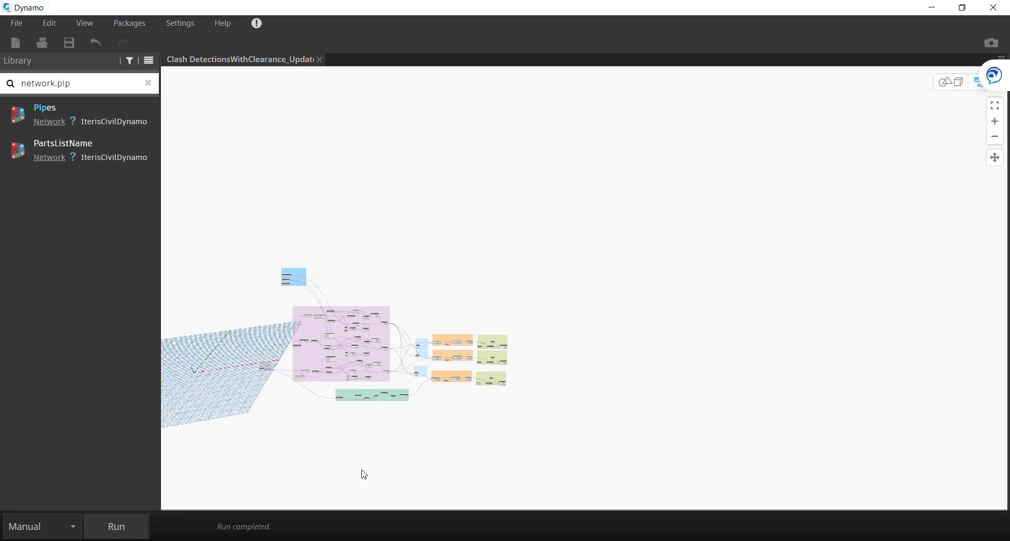
{"action": "left_click", "coordinate": [963, 7]}
{"action": "left_click", "coordinate": [821, 321]}
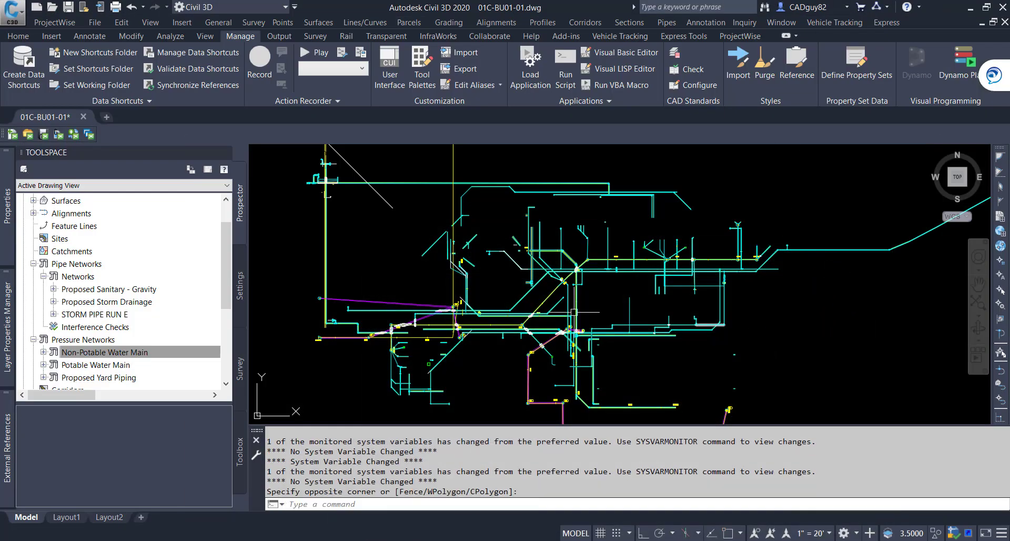
{"action": "scroll", "coordinate": [399, 327], "scroll_direction": "up", "scroll_amount": 5}
{"action": "scroll", "coordinate": [388, 328], "scroll_direction": "up", "scroll_amount": 2}
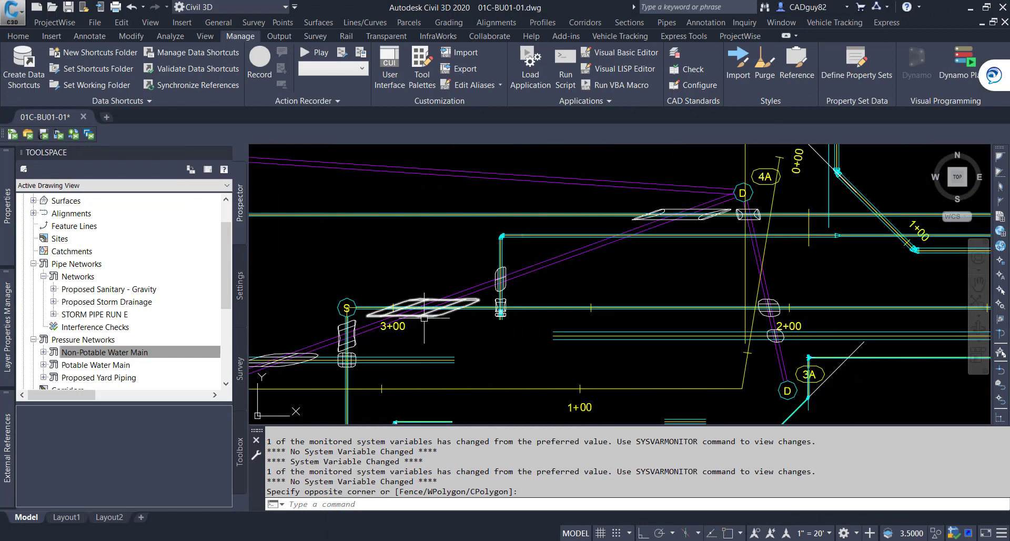
{"action": "left_click", "coordinate": [416, 311]}
{"action": "right_click", "coordinate": [447, 333]}
{"action": "left_click", "coordinate": [512, 524]}
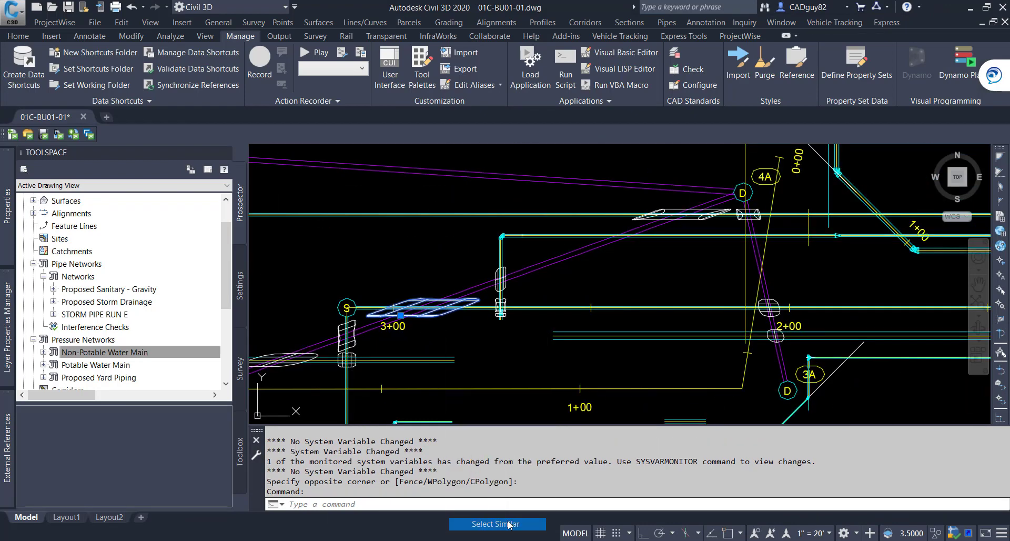
- Examine where the selected clash solids lie along the pipe crossings and around the manholes
{"action": "scroll", "coordinate": [692, 374], "scroll_direction": "up", "scroll_amount": 2}
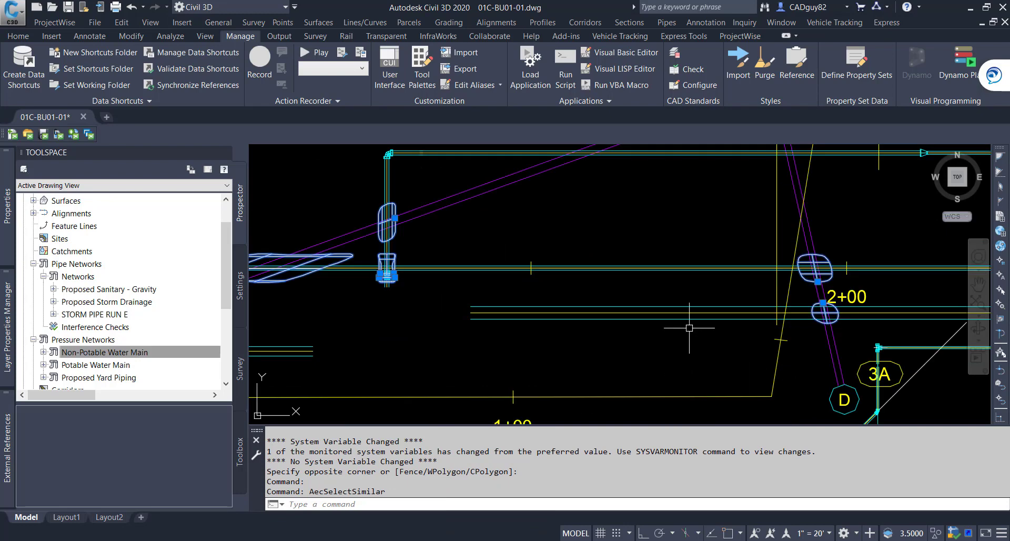
{"action": "mouse_move", "coordinate": [657, 241]}
{"action": "middle_mouse_down"}
{"action": "mouse_move", "coordinate": [622, 354]}
{"action": "mouse_move", "coordinate": [730, 301]}
{"action": "mouse_move", "coordinate": [776, 319]}
{"action": "mouse_move", "coordinate": [929, 225]}
{"action": "mouse_move", "coordinate": [749, 184]}
{"action": "middle_mouse_up"}
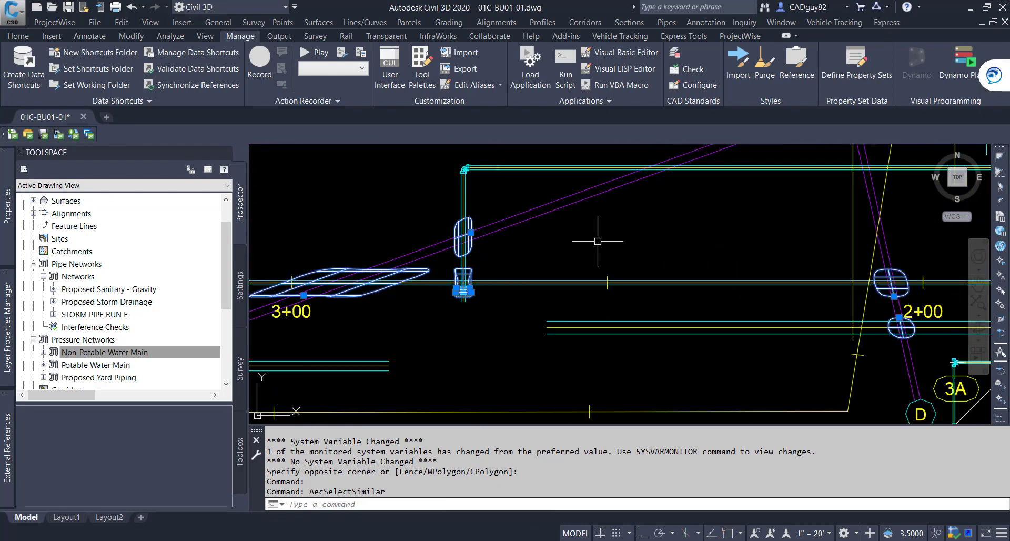
{"action": "scroll", "coordinate": [580, 263], "scroll_direction": "down", "scroll_amount": 5}
{"action": "scroll", "coordinate": [581, 264], "scroll_direction": "up", "scroll_amount": 5}
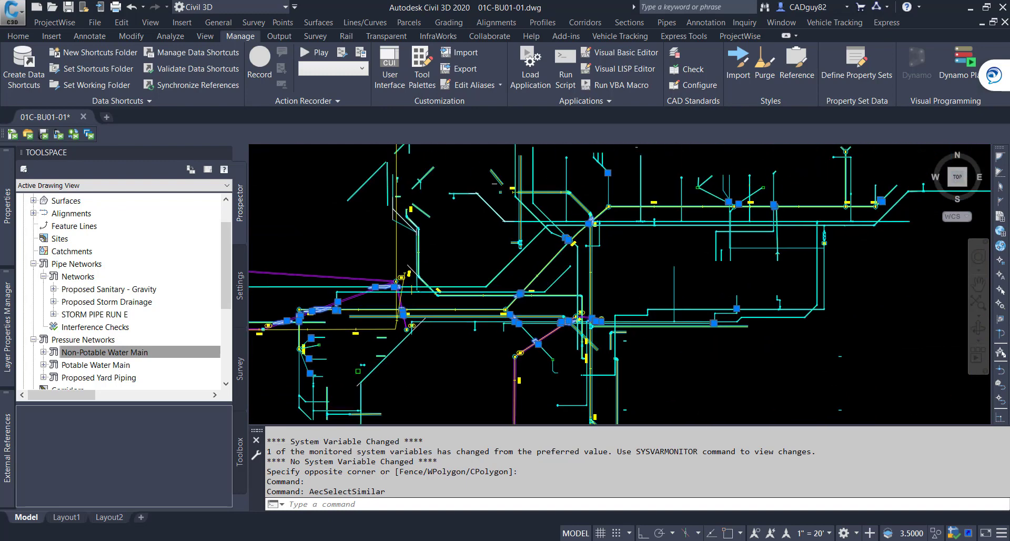
{"action": "mouse_move", "coordinate": [636, 378]}
{"action": "middle_mouse_down"}
{"action": "mouse_move", "coordinate": [736, 322]}
{"action": "mouse_move", "coordinate": [670, 237]}
{"action": "middle_mouse_up"}
{"action": "scroll", "coordinate": [410, 317], "scroll_direction": "up", "scroll_amount": 6}
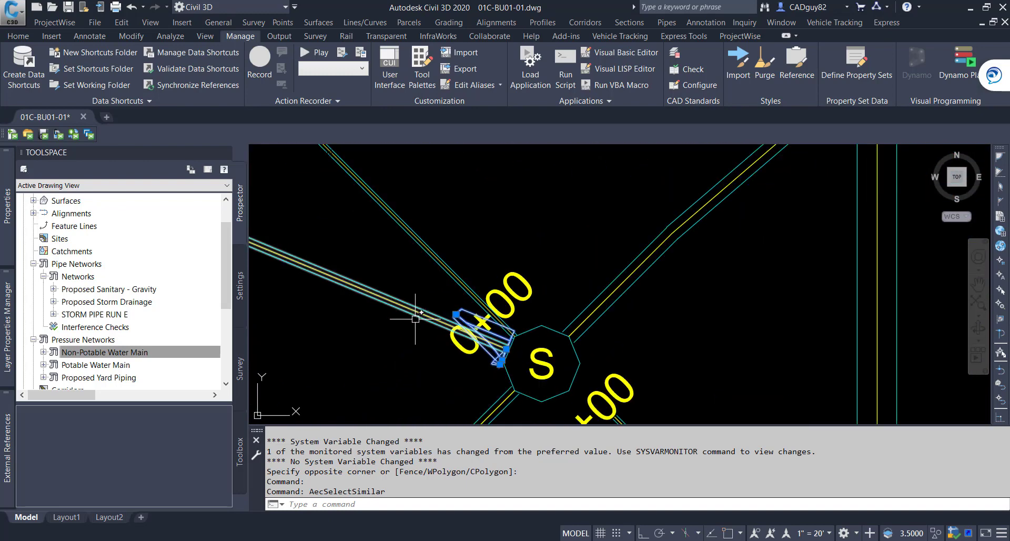
{"action": "scroll", "coordinate": [579, 304], "scroll_direction": "down", "scroll_amount": 8}
{"action": "middle_click_drag", "start_coordinate": [608, 337], "coordinate": [596, 254]}
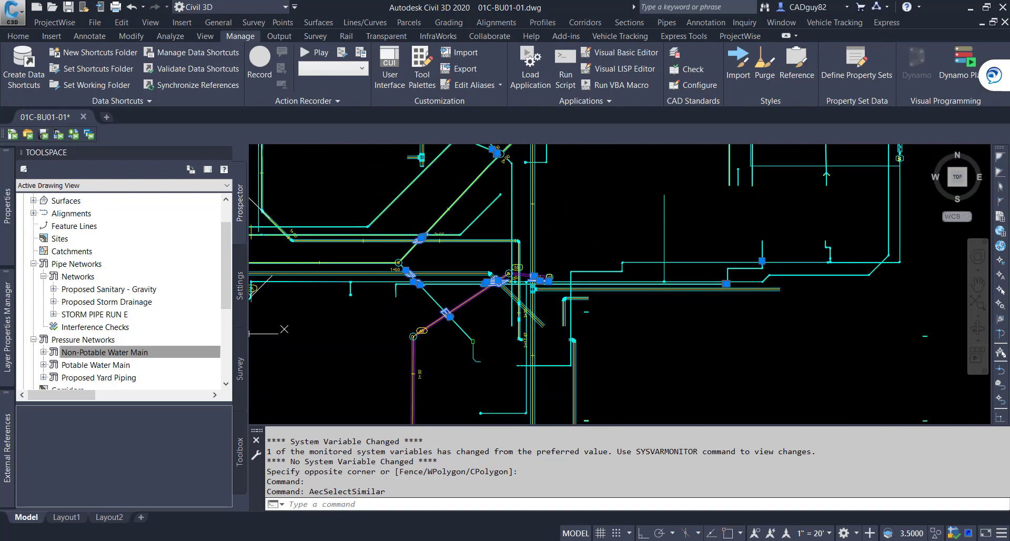
{"action": "middle_click_drag", "start_coordinate": [322, 286], "coordinate": [421, 286]}
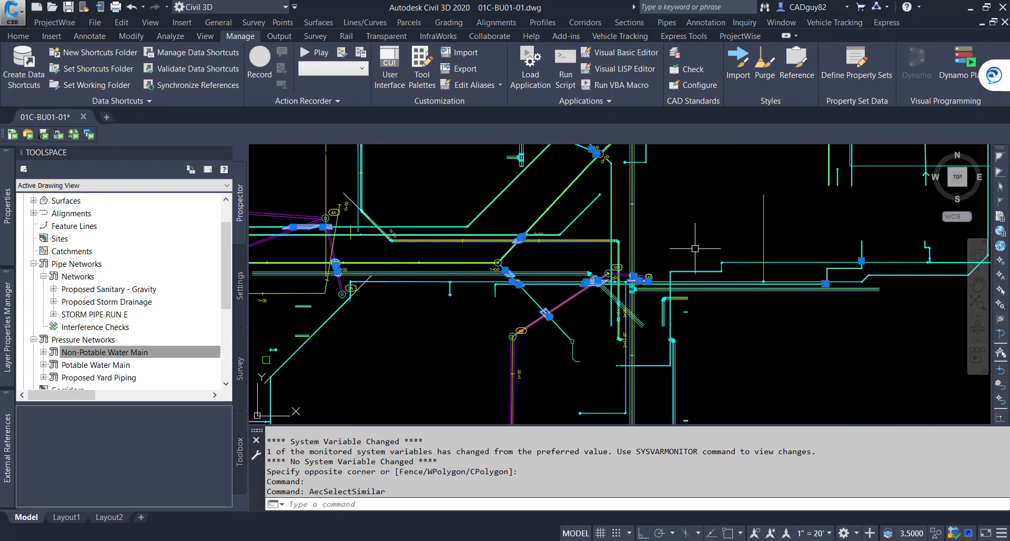
- Check the properties of the selected clash solids and erase them all from the drawing
{"action": "mouse_move", "coordinate": [2, 215]}
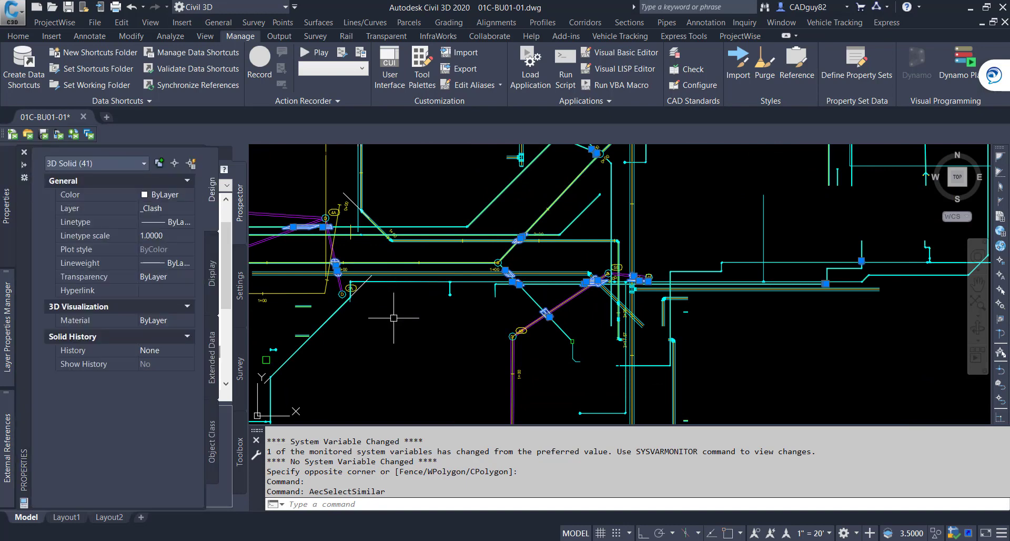
{"action": "type", "text": "e"}
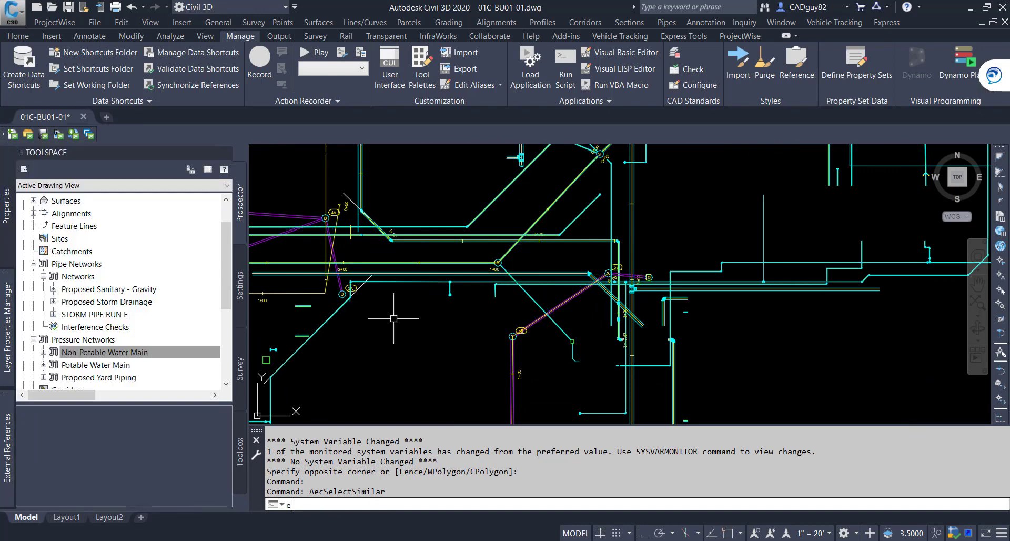
{"action": "key", "text": "Return"}
- In Dynamo, set water and process lines clearance to 18 inches, storm and sanitary sewer clearances to 24 inches, and run the graph
{"action": "mouse_move", "coordinate": [733, 540]}
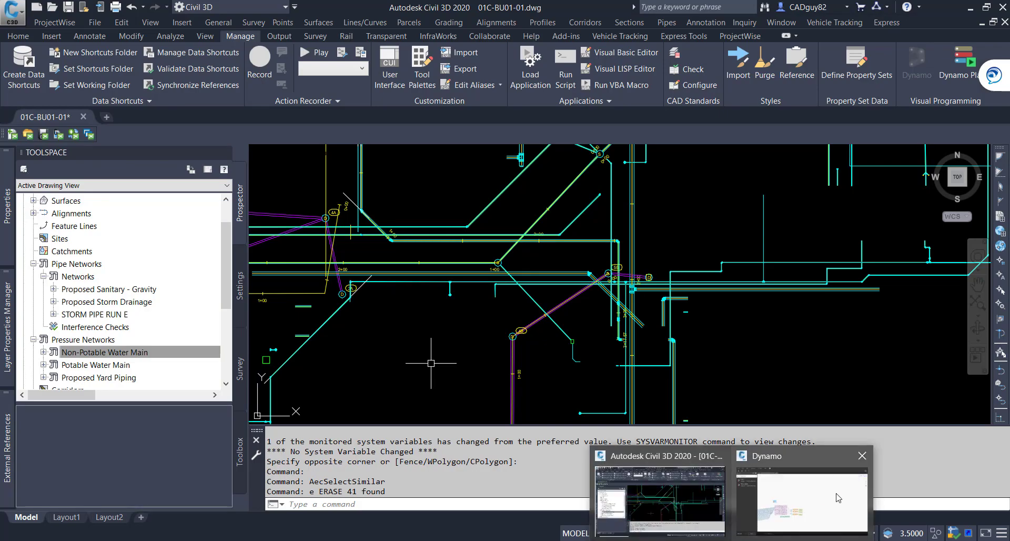
{"action": "left_click", "coordinate": [839, 497]}
{"action": "scroll", "coordinate": [296, 282], "scroll_direction": "up", "scroll_amount": 10}
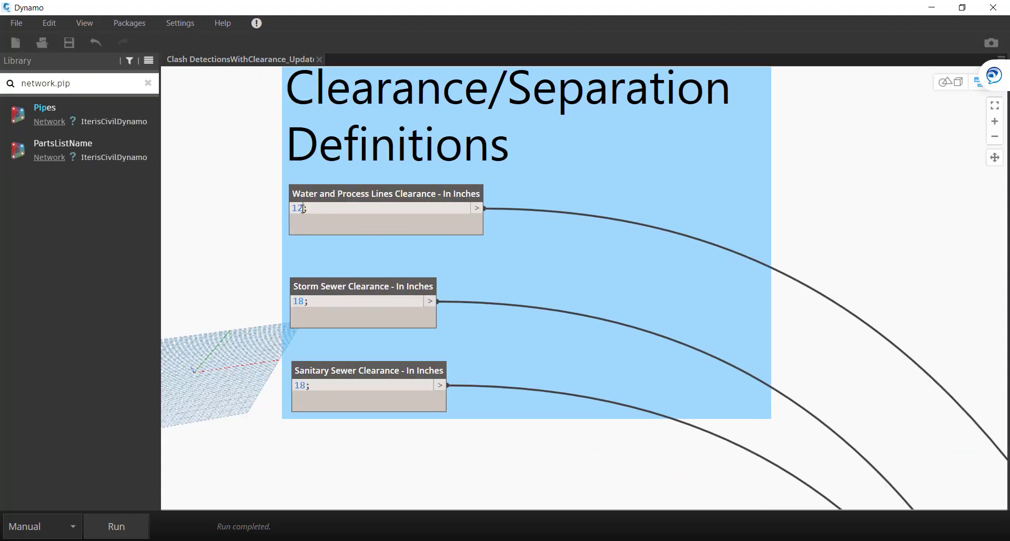
{"action": "double_click", "coordinate": [303, 209]}
{"action": "type", "text": "18"}
{"action": "double_click", "coordinate": [303, 301]}
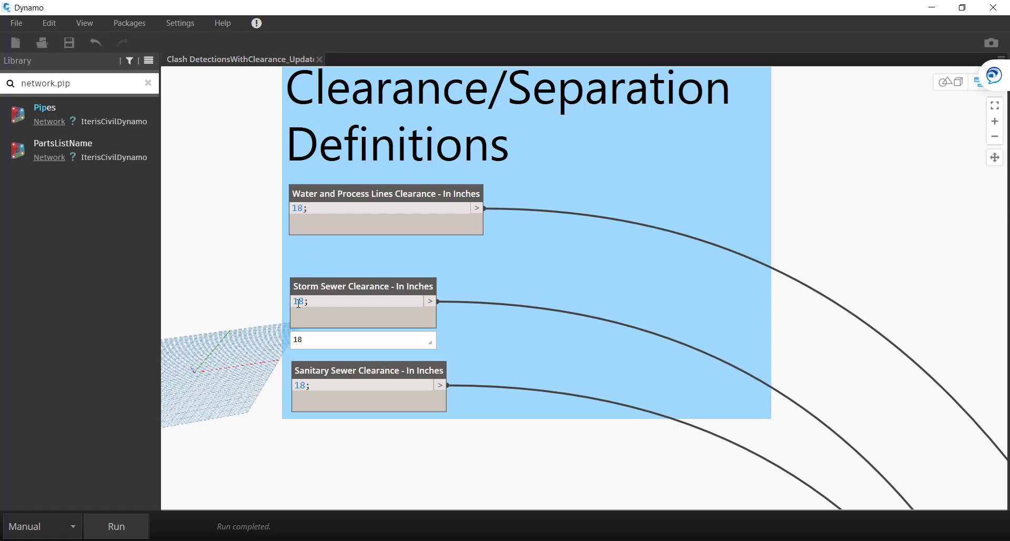
{"action": "mouse_move", "coordinate": [315, 386]}
{"action": "type", "text": "24;"}
{"action": "double_click", "coordinate": [301, 385]}
{"action": "type", "text": "24"}
{"action": "left_click", "coordinate": [129, 528]}
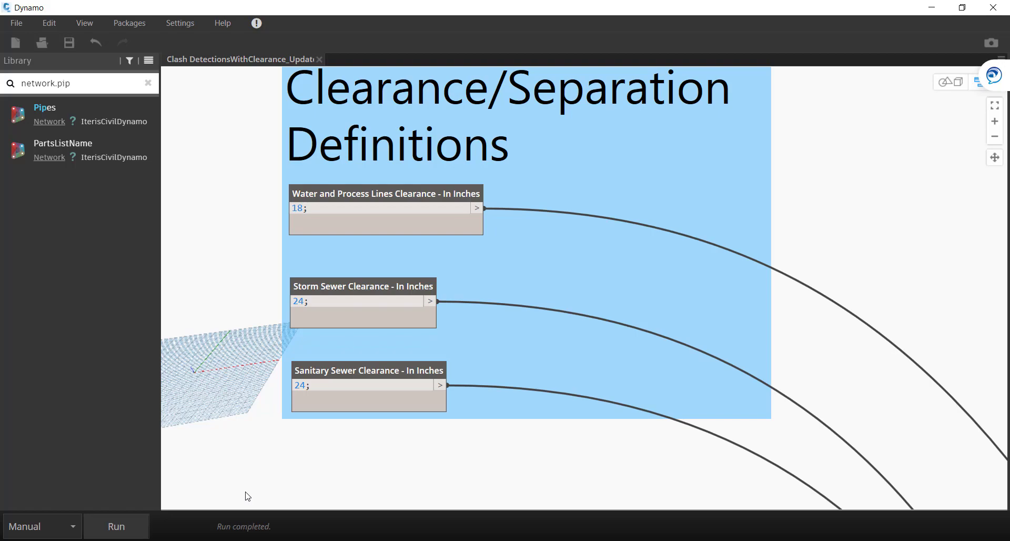
- Return to the Civil 3D drawing, select all similar clash solids and check their properties
{"action": "left_click", "coordinate": [932, 8]}
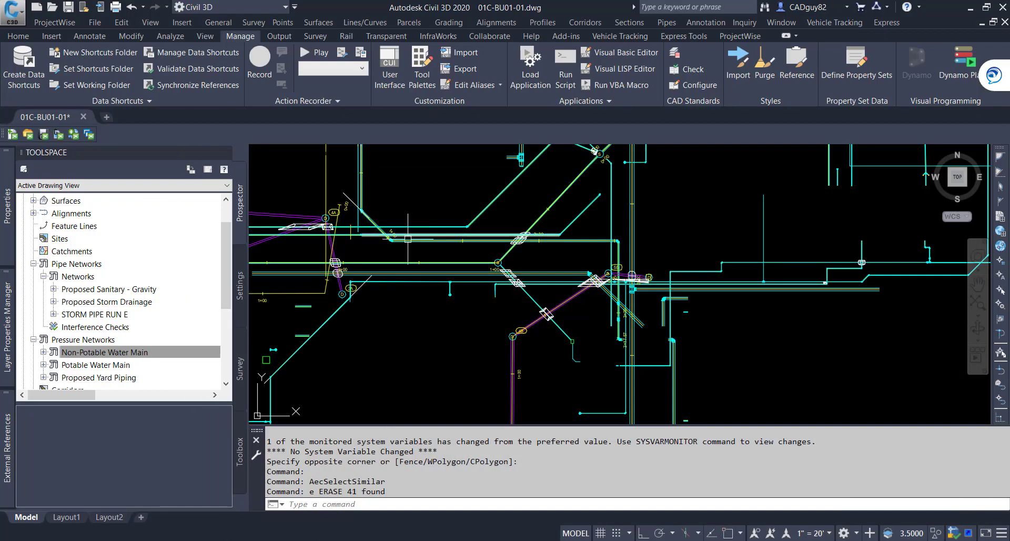
{"action": "left_click", "coordinate": [525, 240]}
{"action": "right_click", "coordinate": [492, 276]}
{"action": "left_click", "coordinate": [492, 500]}
{"action": "key", "text": "ctrl+1"}
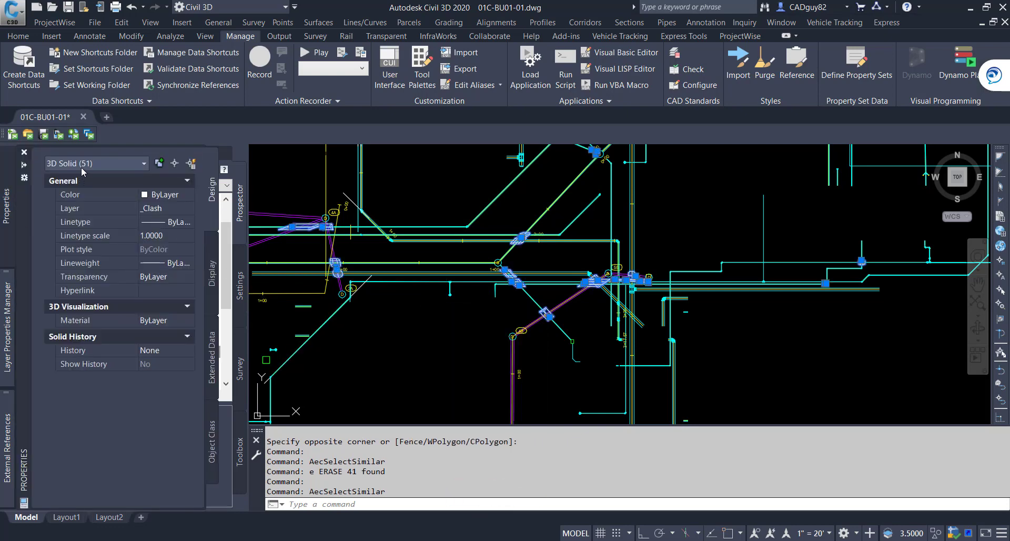
{"action": "scroll", "coordinate": [613, 357], "scroll_direction": "down", "scroll_amount": 2}
{"action": "key", "text": "ctrl+1"}
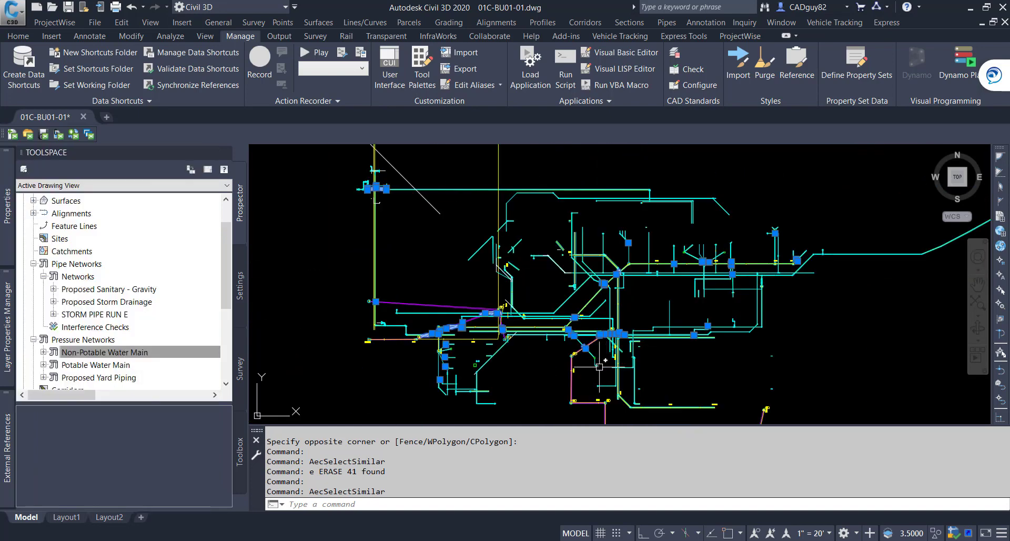
- Examine the new clash solids at the pipe crossings across the network, then clear the selection
{"action": "scroll", "coordinate": [368, 212], "scroll_direction": "up", "scroll_amount": 5}
{"action": "scroll", "coordinate": [360, 233], "scroll_direction": "up", "scroll_amount": 3}
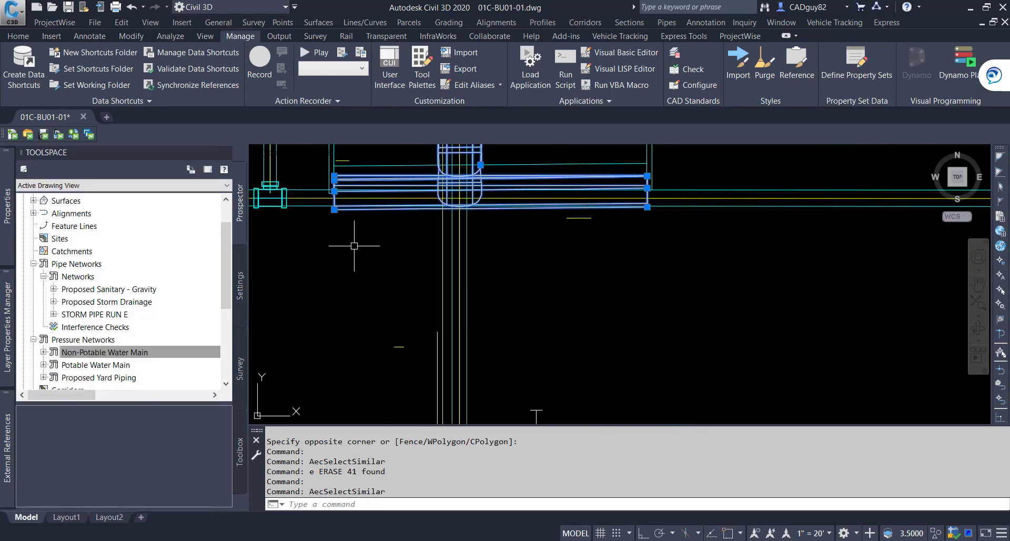
{"action": "scroll", "coordinate": [357, 264], "scroll_direction": "down", "scroll_amount": 1}
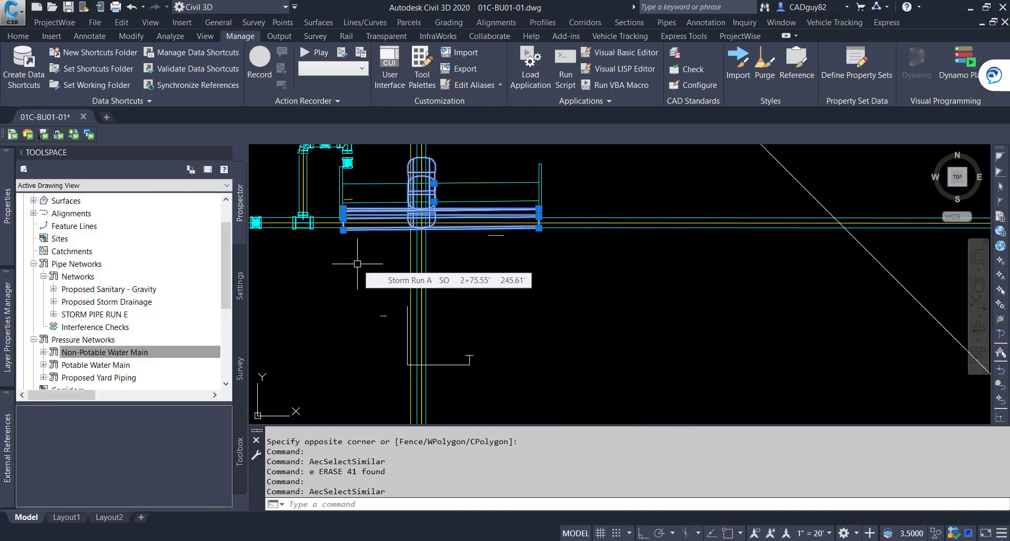
{"action": "scroll", "coordinate": [421, 279], "scroll_direction": "down", "scroll_amount": 5}
{"action": "scroll", "coordinate": [604, 307], "scroll_direction": "up", "scroll_amount": 4}
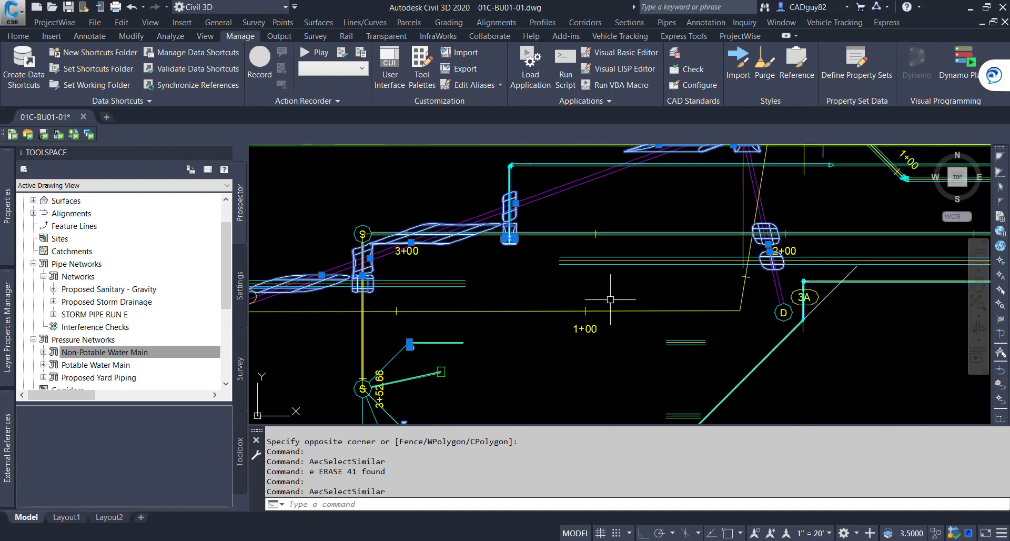
{"action": "middle_click_drag", "start_coordinate": [555, 386], "coordinate": [734, 423]}
{"action": "scroll", "coordinate": [449, 325], "scroll_direction": "up", "scroll_amount": 2}
{"action": "scroll", "coordinate": [447, 324], "scroll_direction": "up", "scroll_amount": 2}
{"action": "middle_click_drag", "start_coordinate": [828, 284], "coordinate": [568, 313]}
{"action": "mouse_move", "coordinate": [860, 311]}
{"action": "middle_mouse_down"}
{"action": "mouse_move", "coordinate": [736, 345]}
{"action": "mouse_move", "coordinate": [522, 375]}
{"action": "middle_mouse_up"}
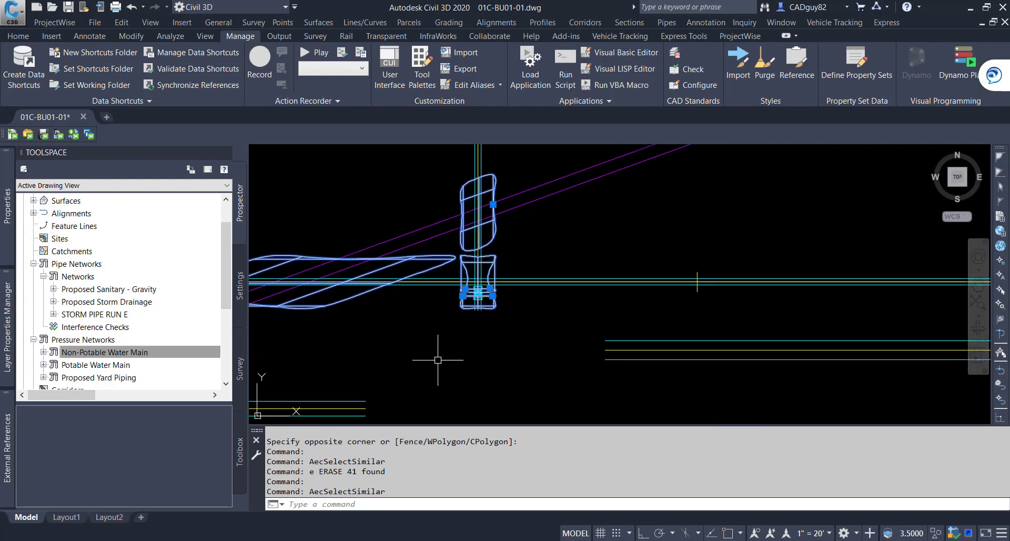
{"action": "scroll", "coordinate": [435, 358], "scroll_direction": "down", "scroll_amount": 5}
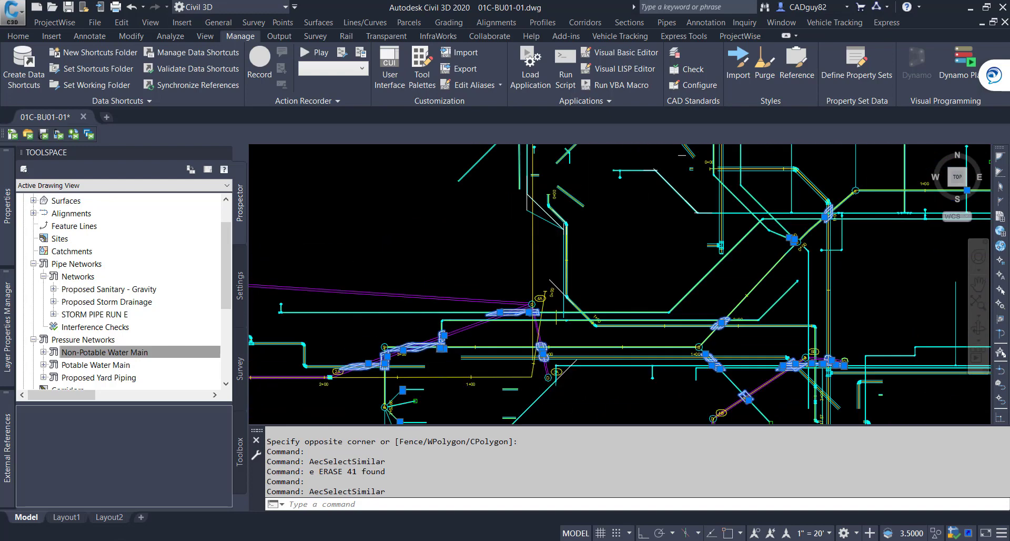
{"action": "scroll", "coordinate": [450, 276], "scroll_direction": "down", "scroll_amount": 2}
{"action": "key", "text": "Escape"}
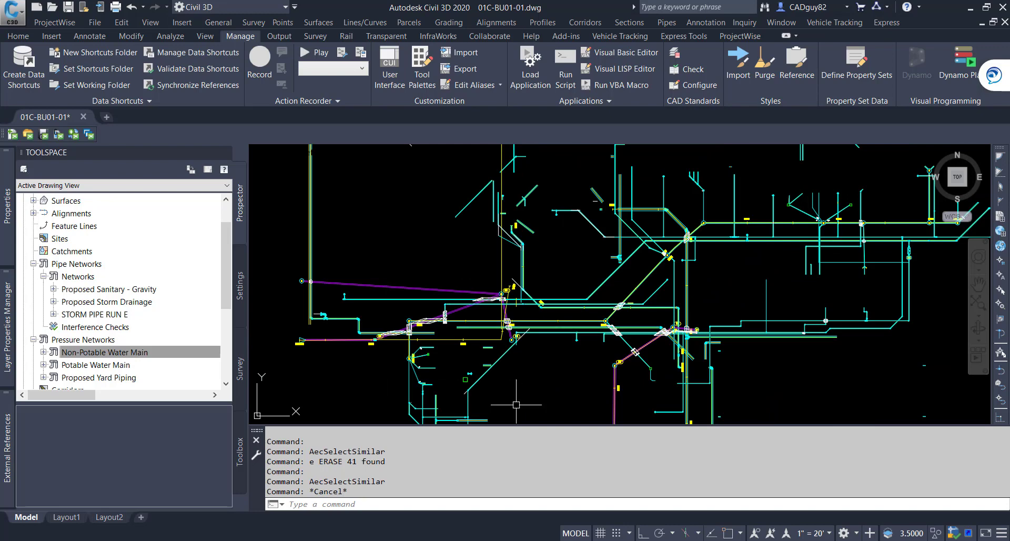